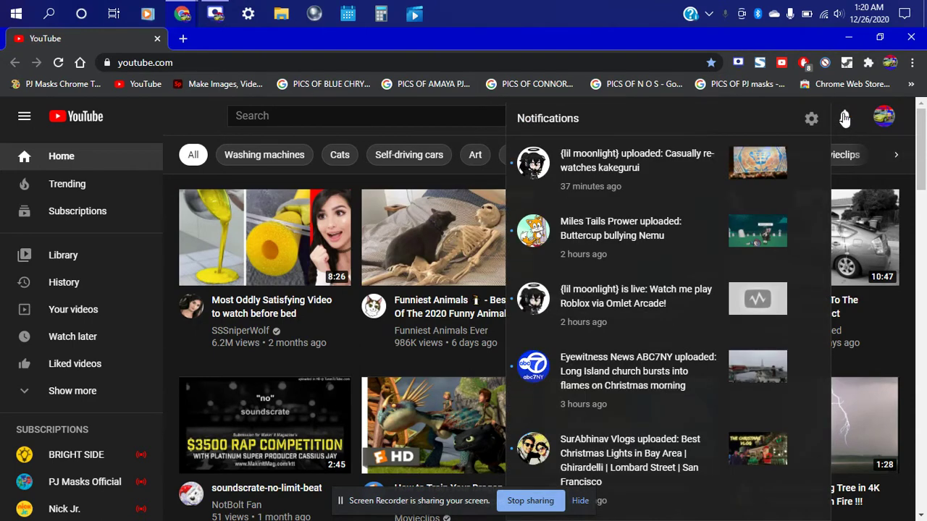
# Step: Close the notifications panel and open the account menu
pyautogui.click(844, 118)
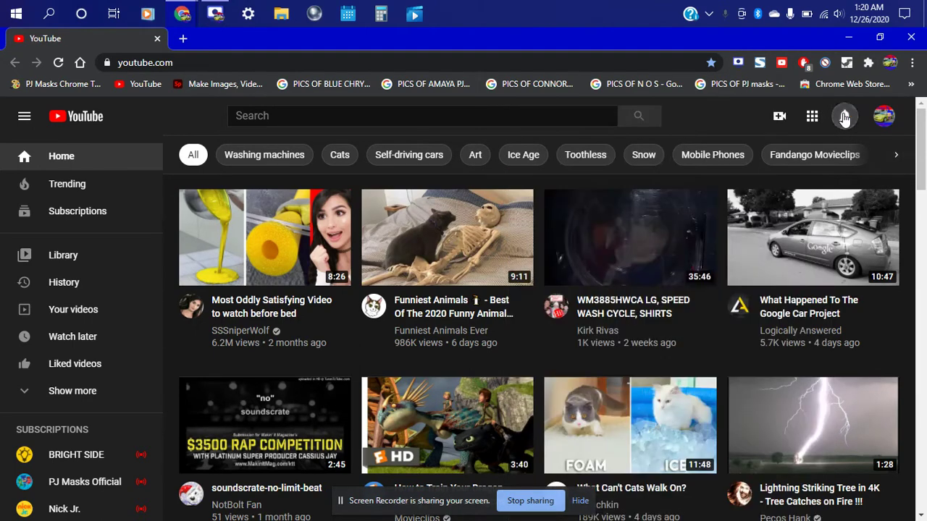
pyautogui.click(885, 118)
# Step: Go to your own channel page and show its Videos tab of uploads
pyautogui.click(749, 188)
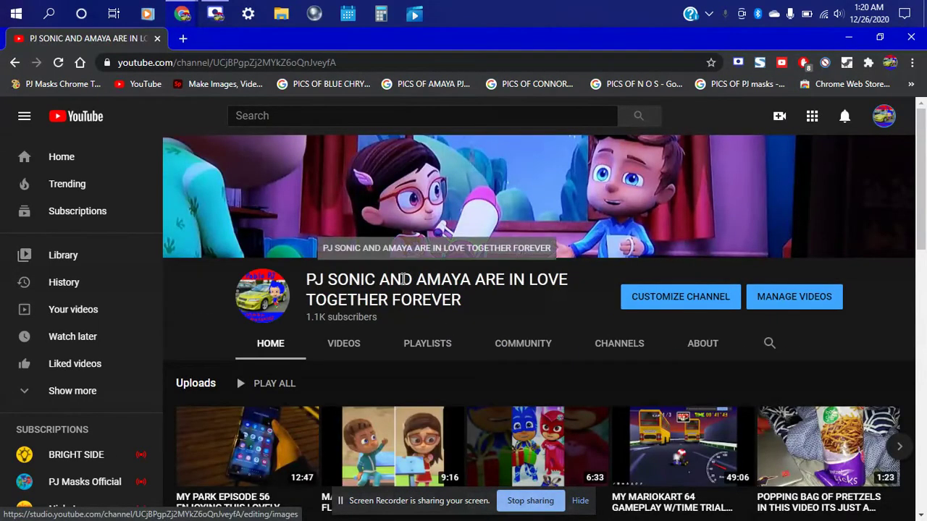
pyautogui.scroll(-1, 164, 301)
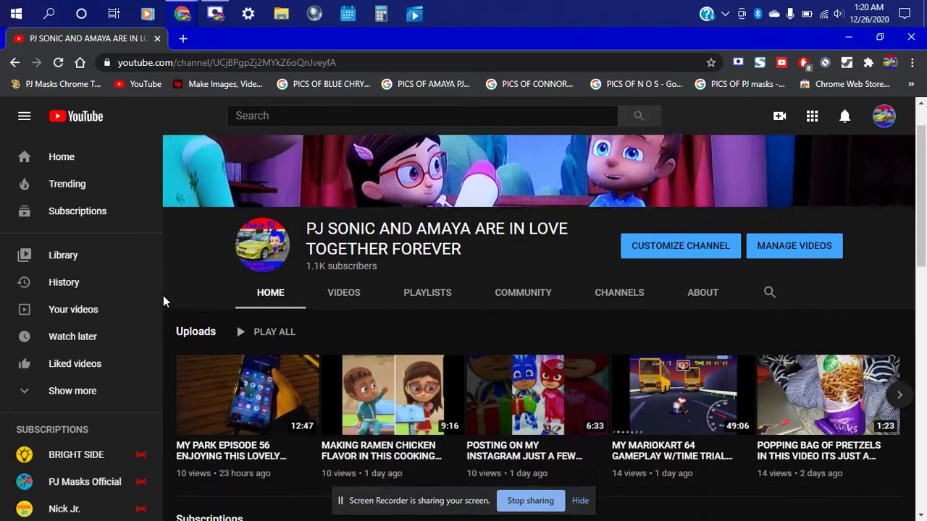
pyautogui.scroll(-2, 474, 241)
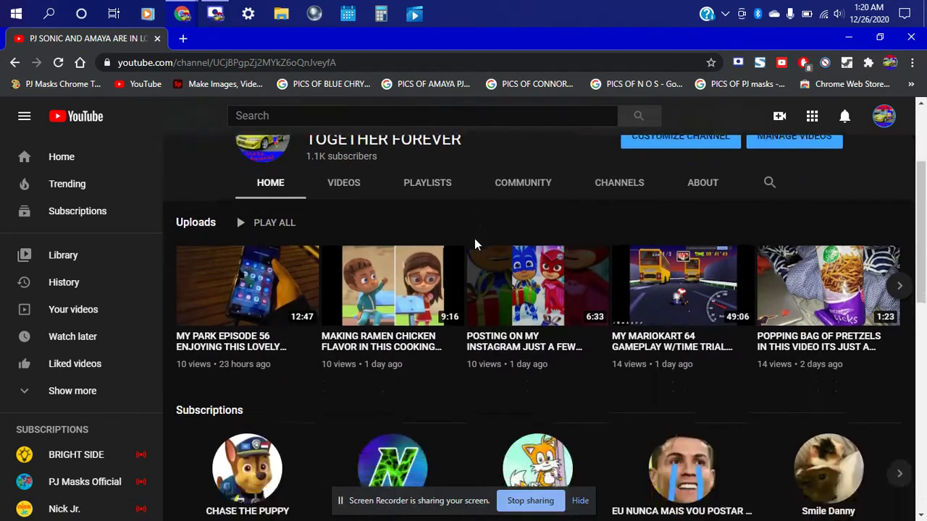
pyautogui.scroll(2, 476, 247)
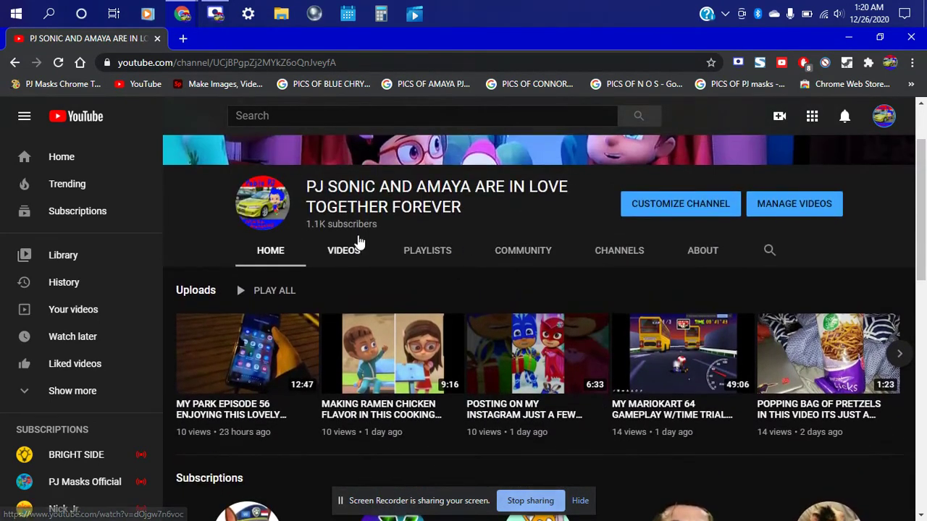
pyautogui.click(345, 255)
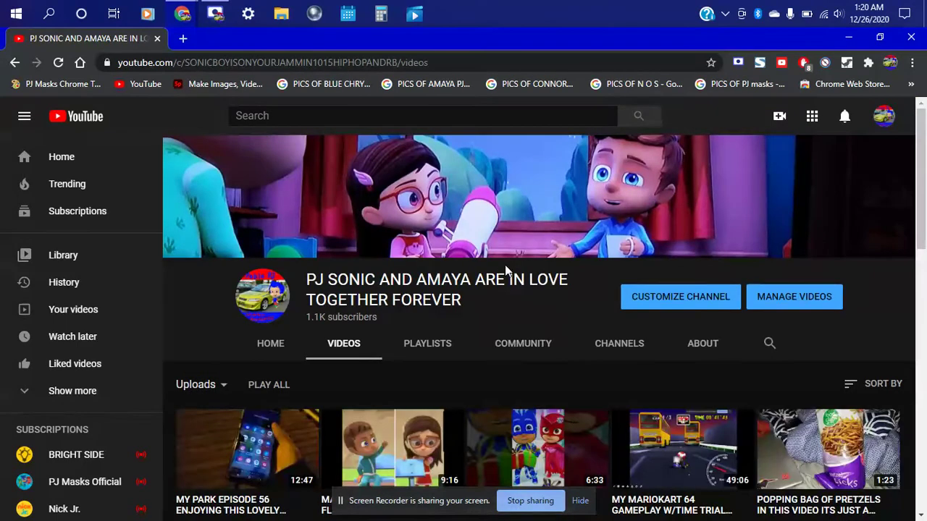
pyautogui.scroll(-1, 506, 271)
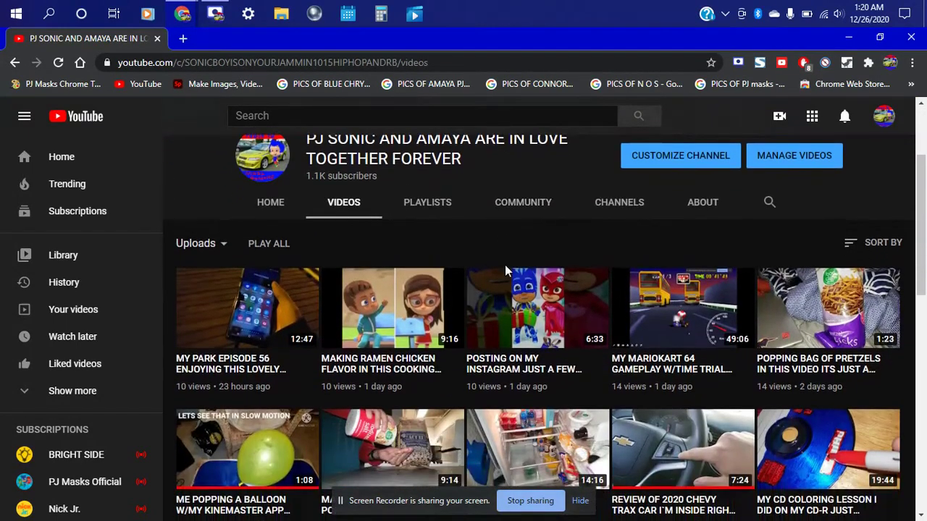
pyautogui.scroll(2, 505, 264)
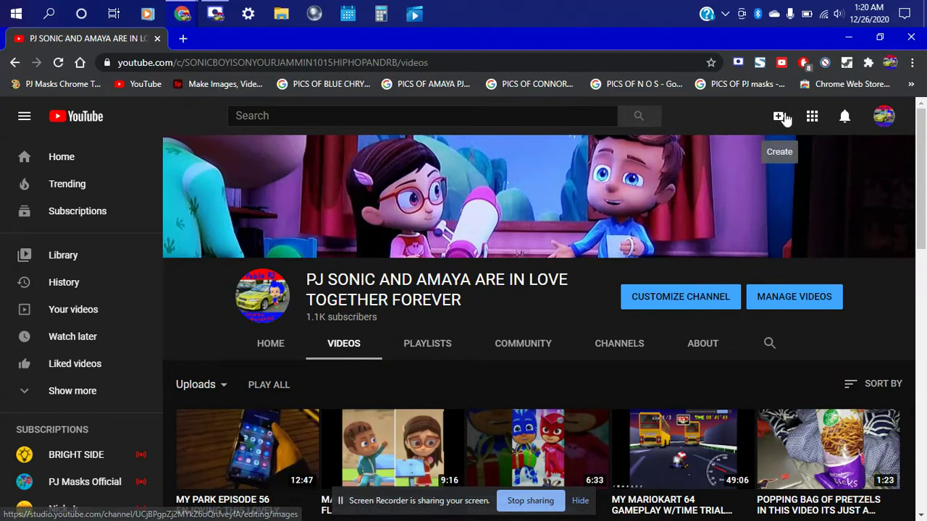
# Step: Start a new video upload from the Create menu and choose to select files
pyautogui.click(779, 116)
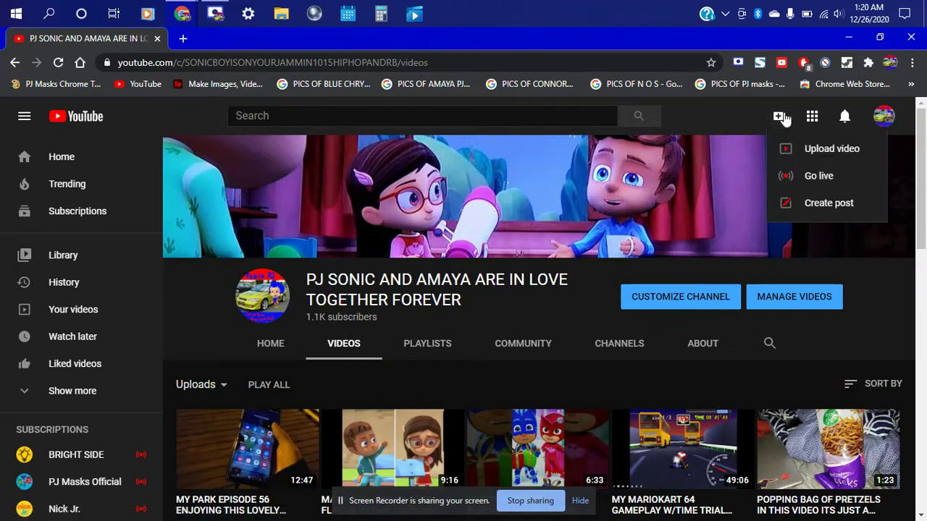
pyautogui.click(821, 150)
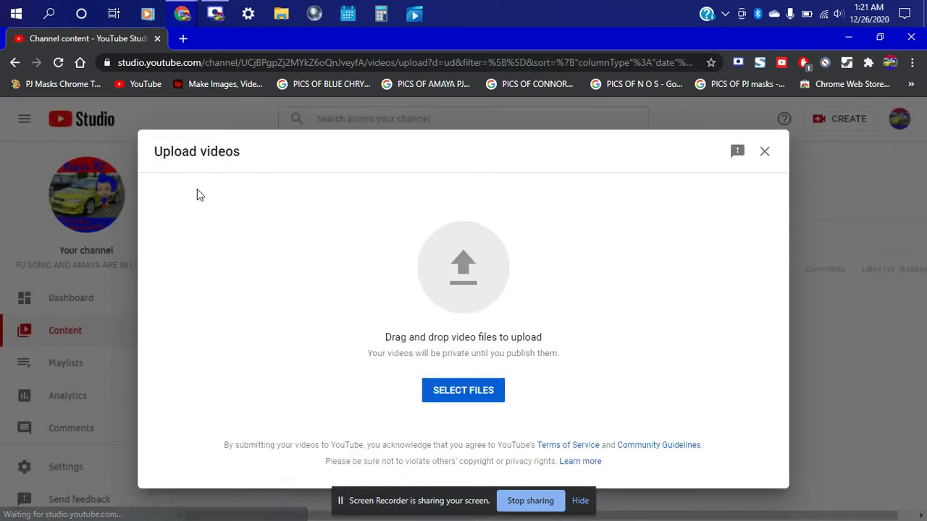
pyautogui.click(465, 391)
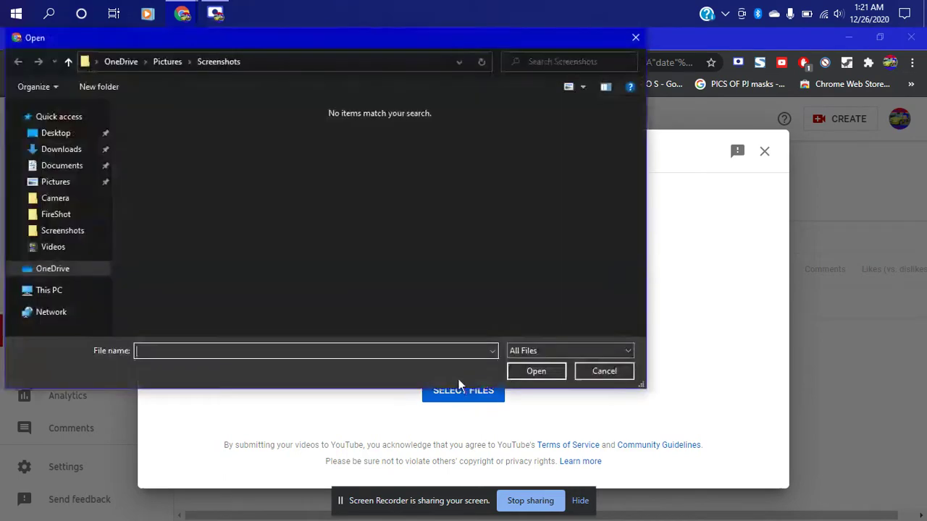
# Step: Search the Videos folder for PARK and drop Park Episode 57 into the upload area
pyautogui.click(51, 253)
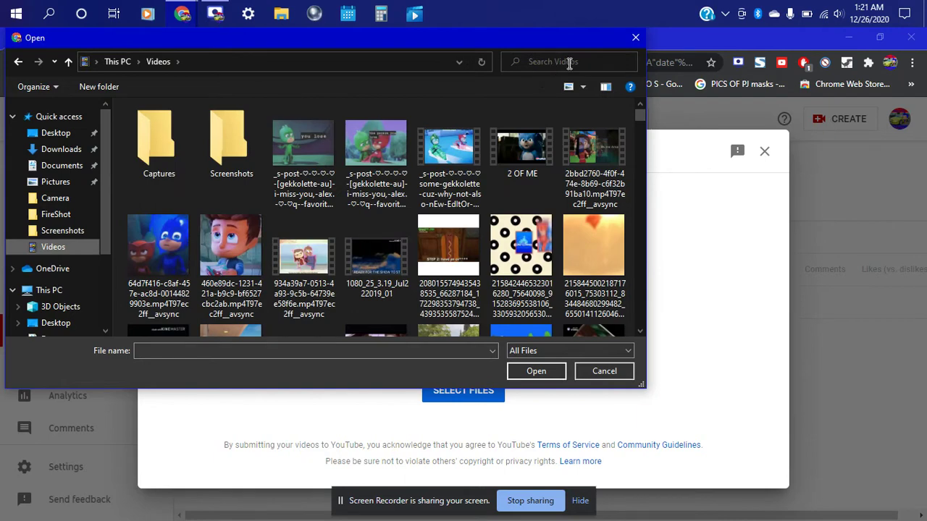
pyautogui.click(569, 63)
pyautogui.write('P')
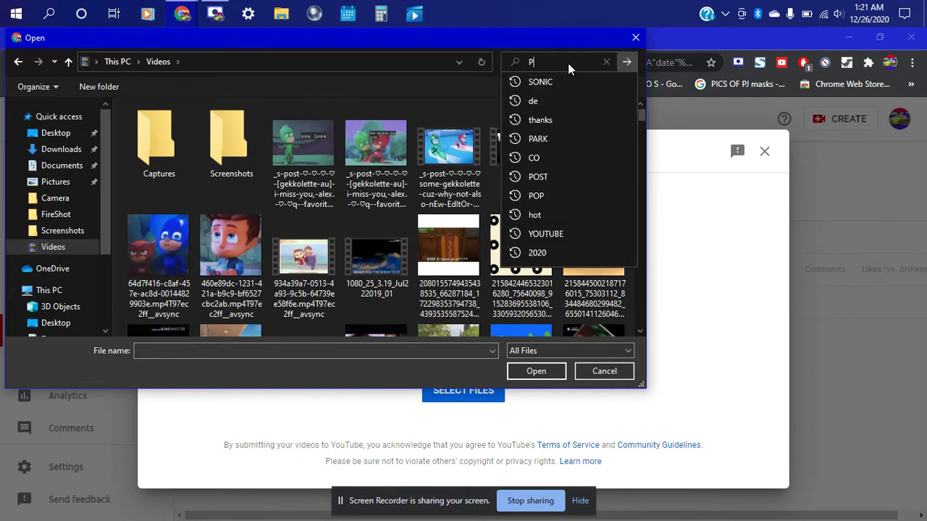
pyautogui.write('ARK')
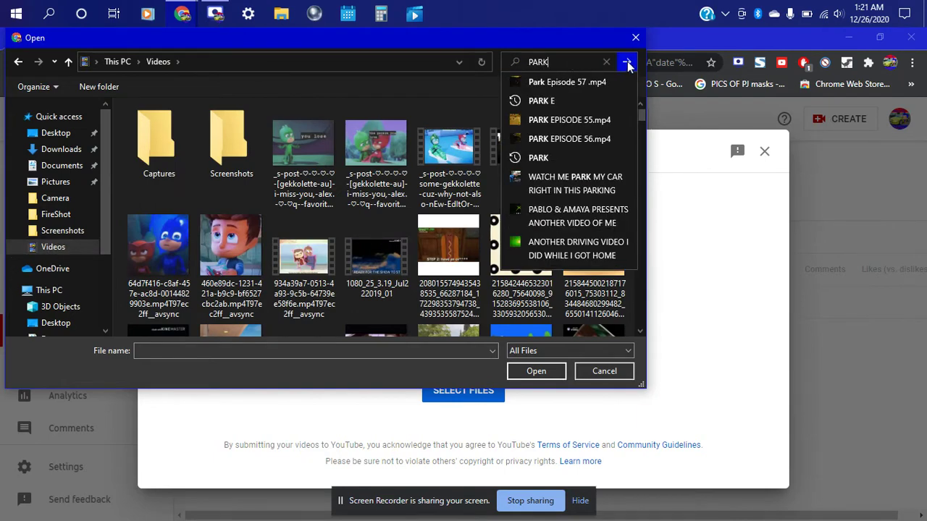
pyautogui.click(627, 63)
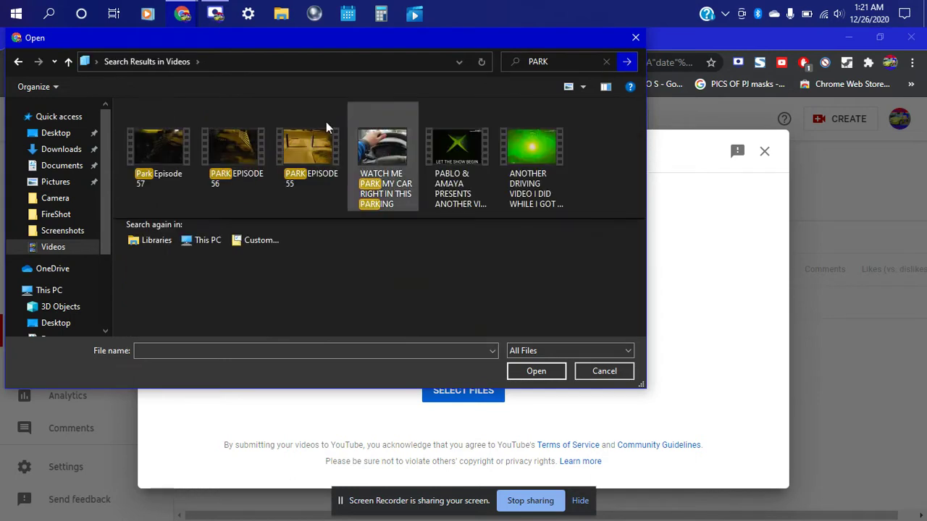
pyautogui.click(160, 155)
pyautogui.moveTo(160, 156); pyautogui.dragTo(464, 426)
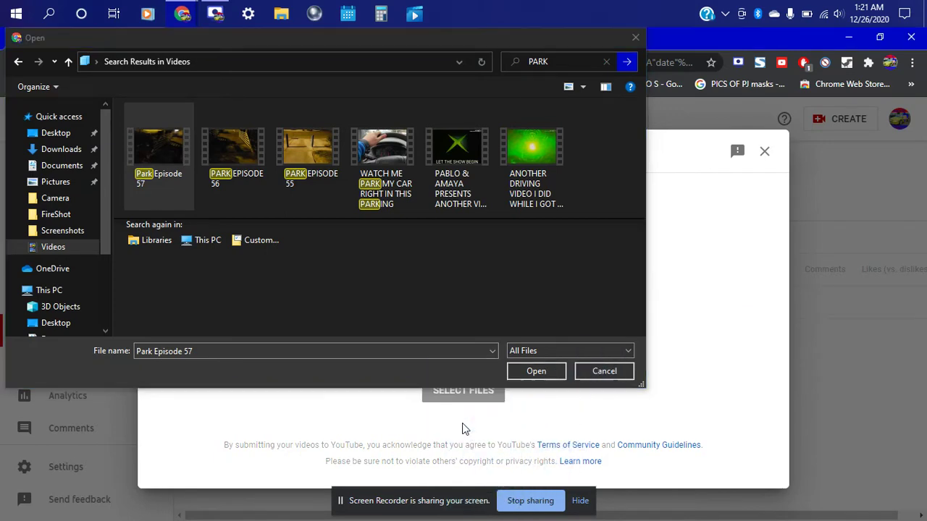
pyautogui.click(602, 373)
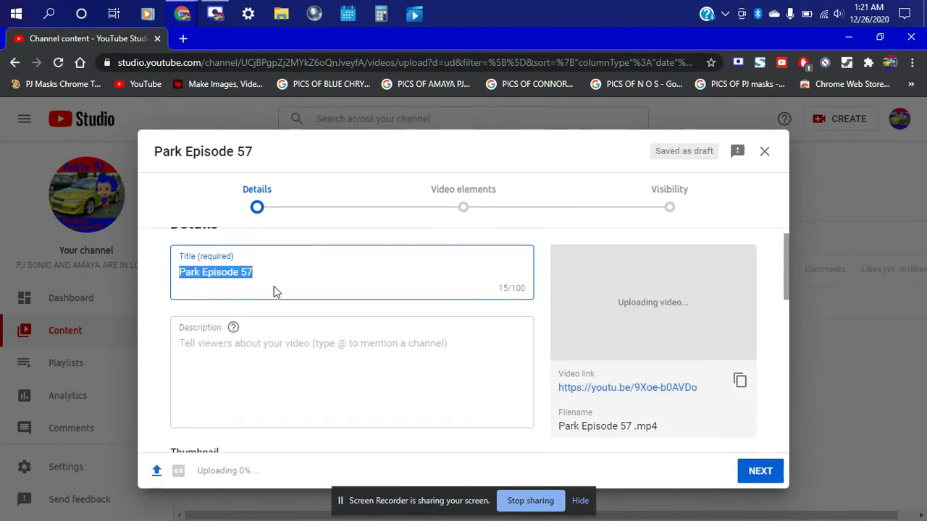
# Step: Clear the auto-filled title of the Park Episode 57 draft
pyautogui.press('BackSpace')
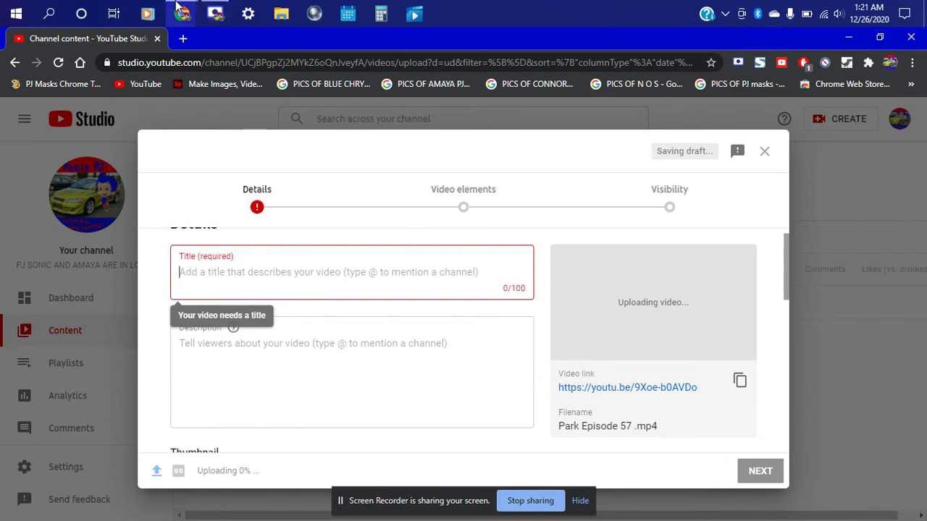
pyautogui.click(215, 13)
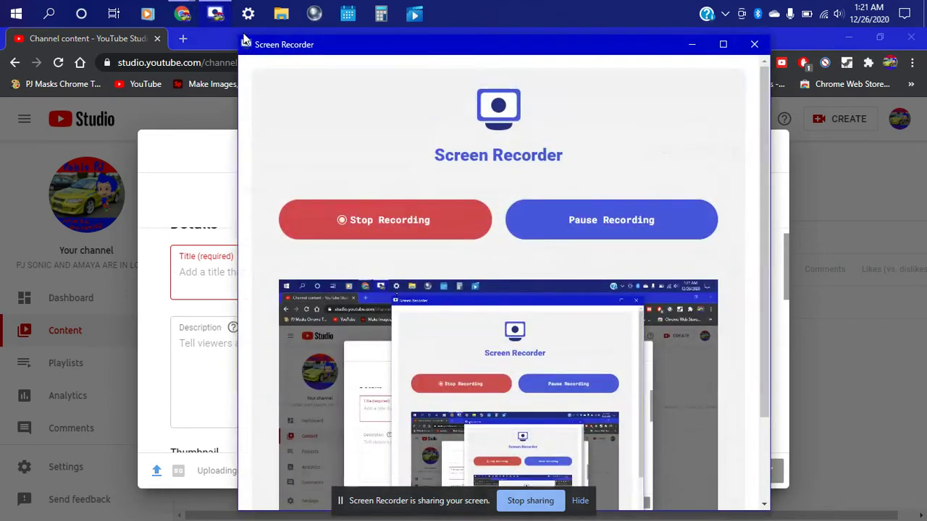
# Step: Shrink and move the Screen Recorder aside, pause recording, and minimize it
pyautogui.moveTo(239, 34); pyautogui.dragTo(489, 46)
pyautogui.moveTo(567, 54); pyautogui.dragTo(703, 53)
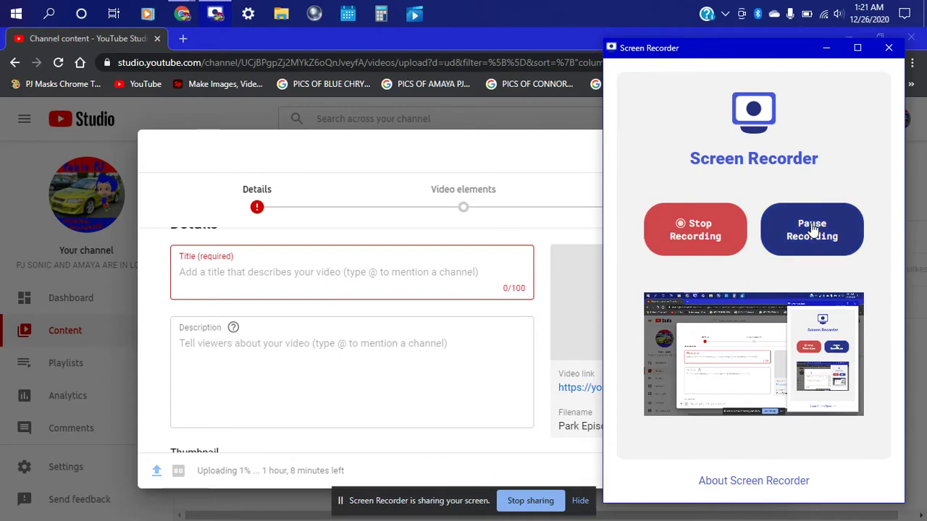
pyautogui.click(815, 235)
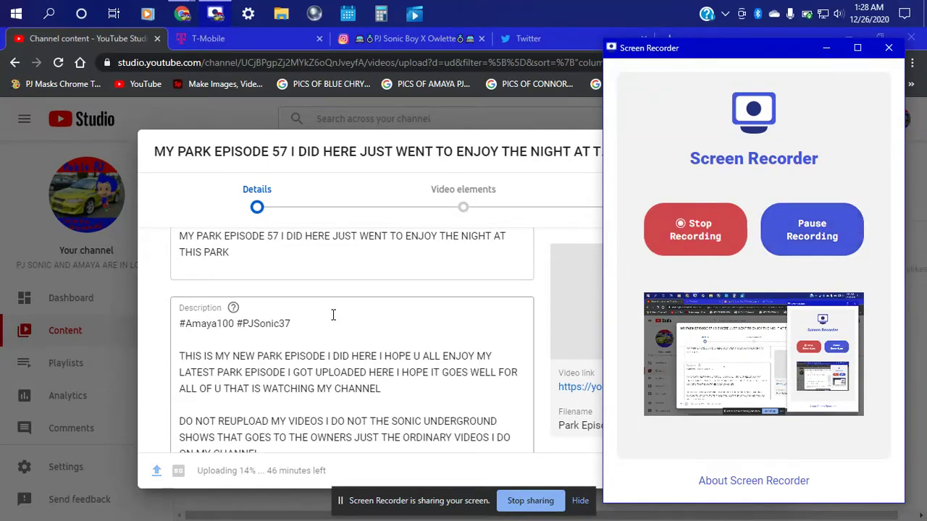
pyautogui.click(827, 48)
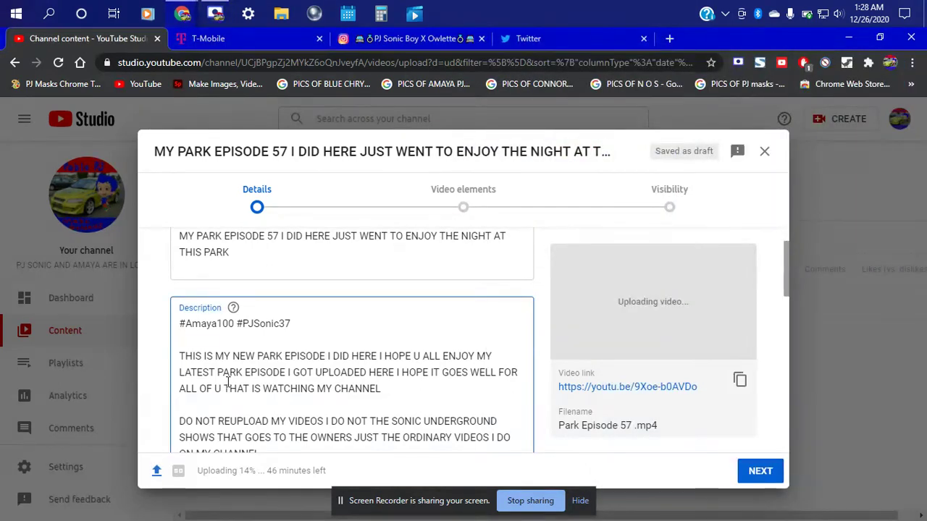
# Step: Scroll to the description's INSTAGRAM LINK line and switch to the Instagram profile tab
pyautogui.scroll(-4, 265, 374)
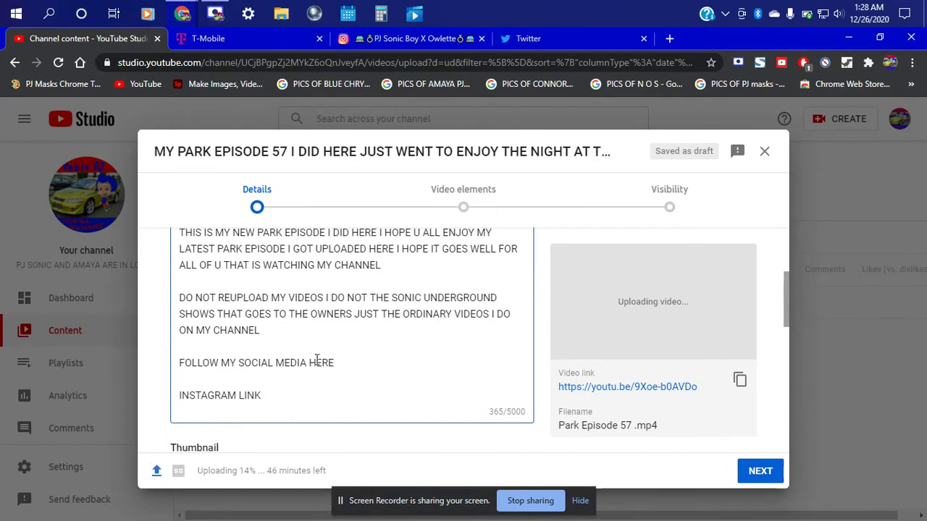
pyautogui.click(410, 38)
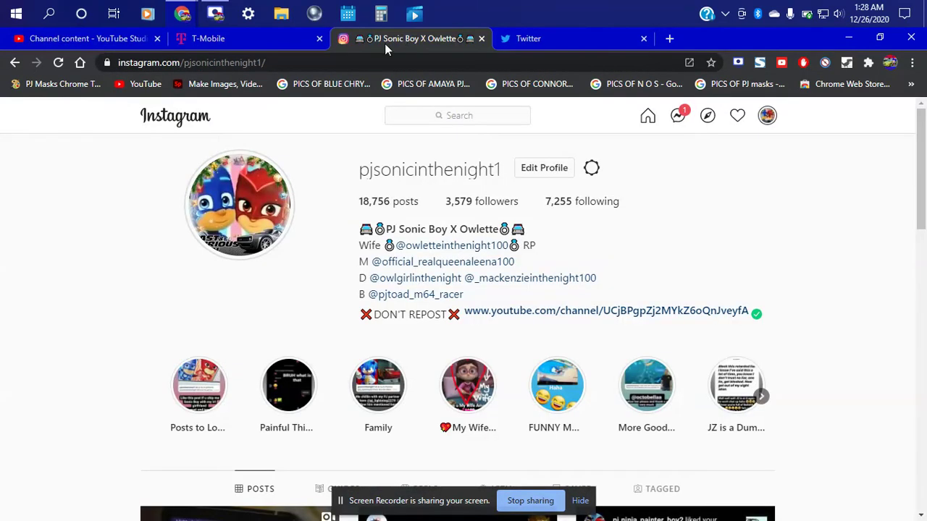
# Step: Copy the Instagram profile address, close the T-Mobile tab, and return to YouTube Studio
pyautogui.click(303, 58)
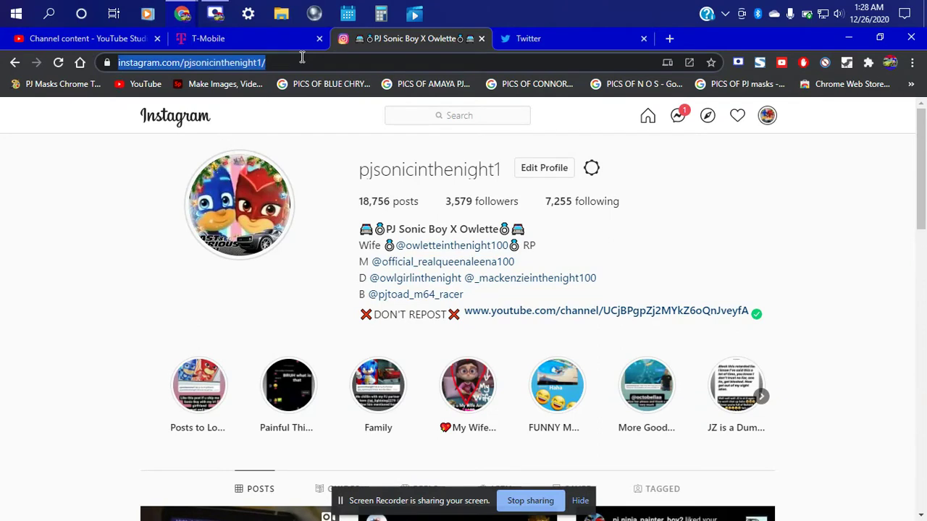
pyautogui.rightClick(302, 57)
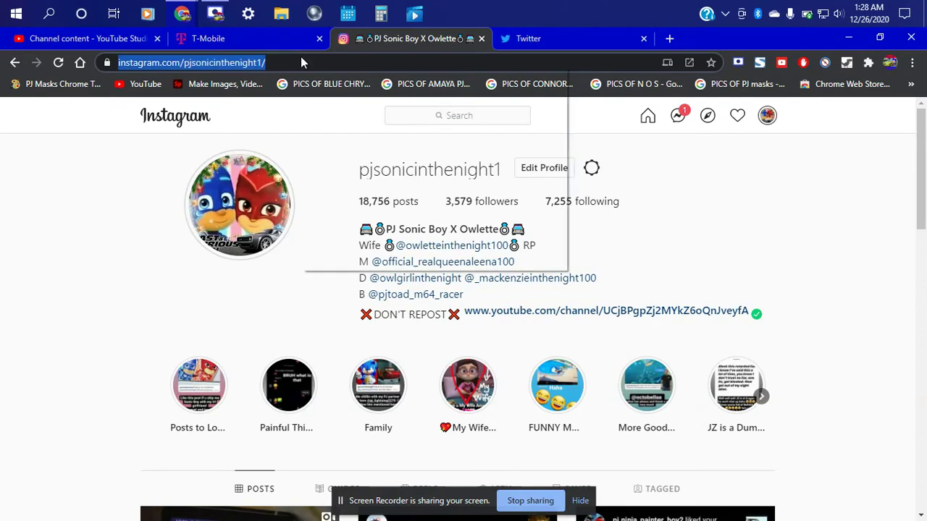
pyautogui.click(334, 152)
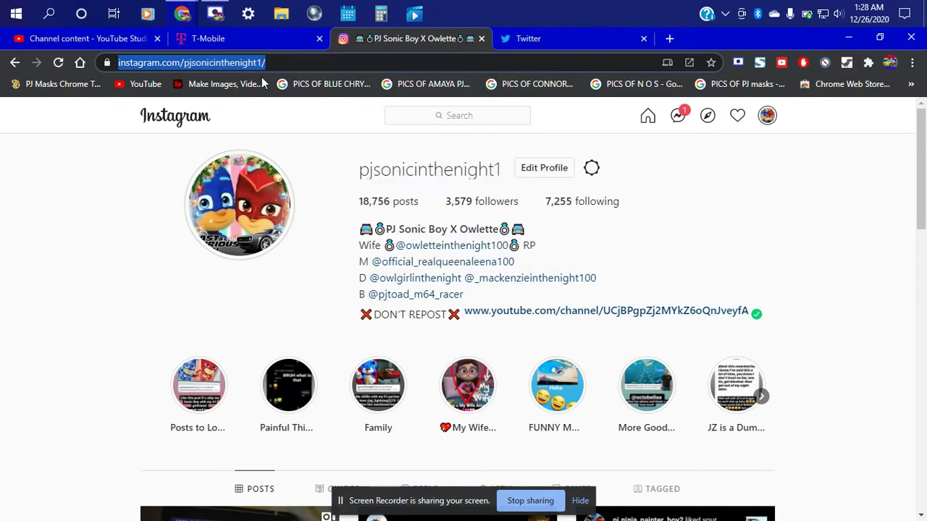
pyautogui.click(318, 40)
pyautogui.click(104, 38)
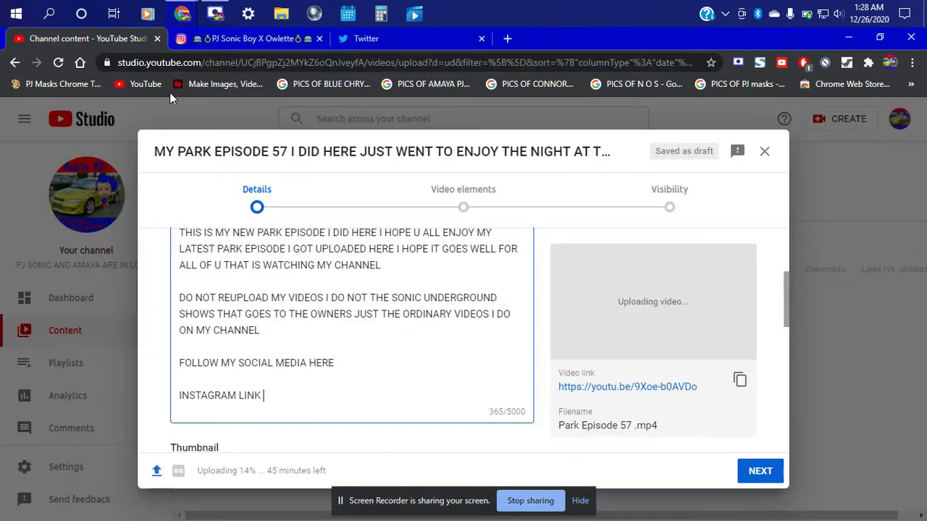
# Step: Paste the Instagram profile link after INSTAGRAM LINK in the description
pyautogui.rightClick(285, 399)
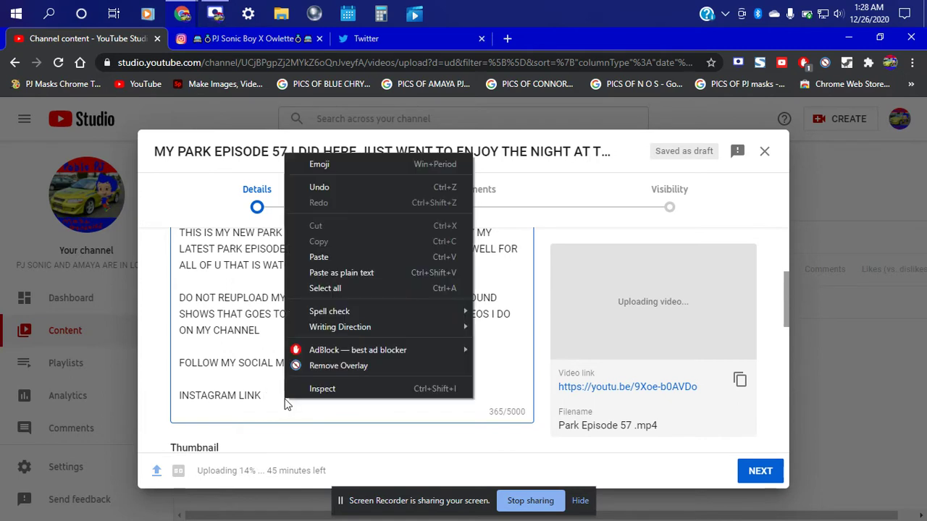
pyautogui.click(319, 257)
pyautogui.press('Return')
pyautogui.press('Return')
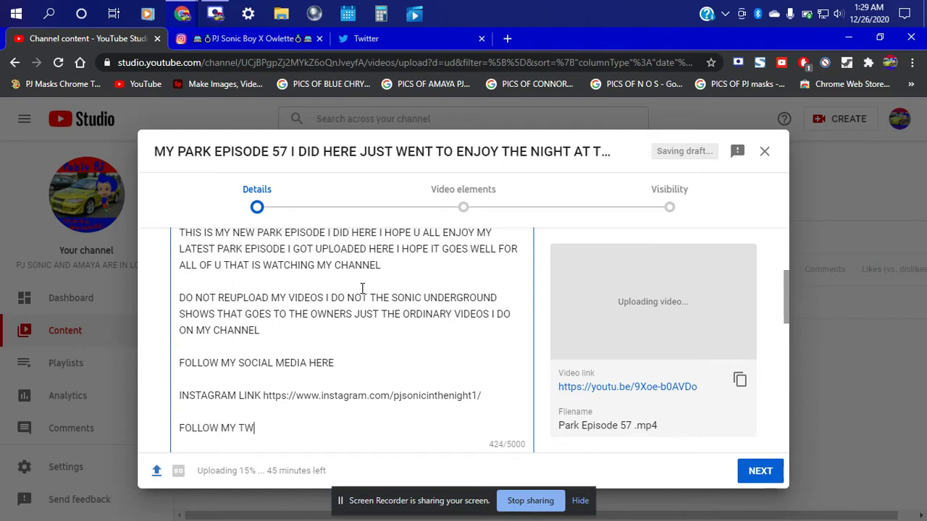
pyautogui.press('BackSpace')
pyautogui.press('BackSpace')
pyautogui.press('BackSpace')
pyautogui.press('BackSpace')
pyautogui.press('BackSpace')
pyautogui.press('BackSpace')
pyautogui.press('BackSpace')
pyautogui.press('BackSpace')
pyautogui.press('BackSpace')
pyautogui.press('BackSpace')
pyautogui.press('BackSpace')
pyautogui.press('BackSpace')
pyautogui.press('BackSpace')
pyautogui.press('BackSpace')
pyautogui.press('BackSpace')
pyautogui.press('BackSpace')
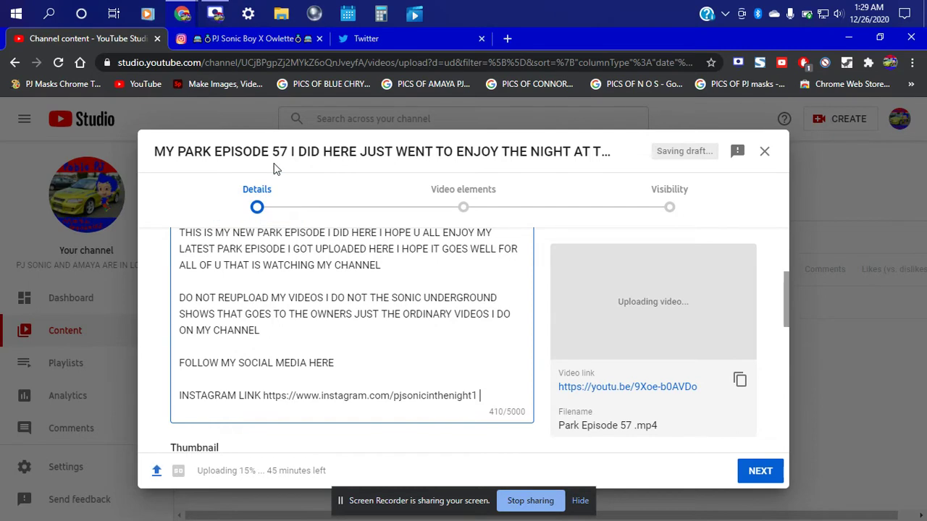
# Step: Add the missing trailing slash to the Instagram link and start a new line
pyautogui.click(244, 40)
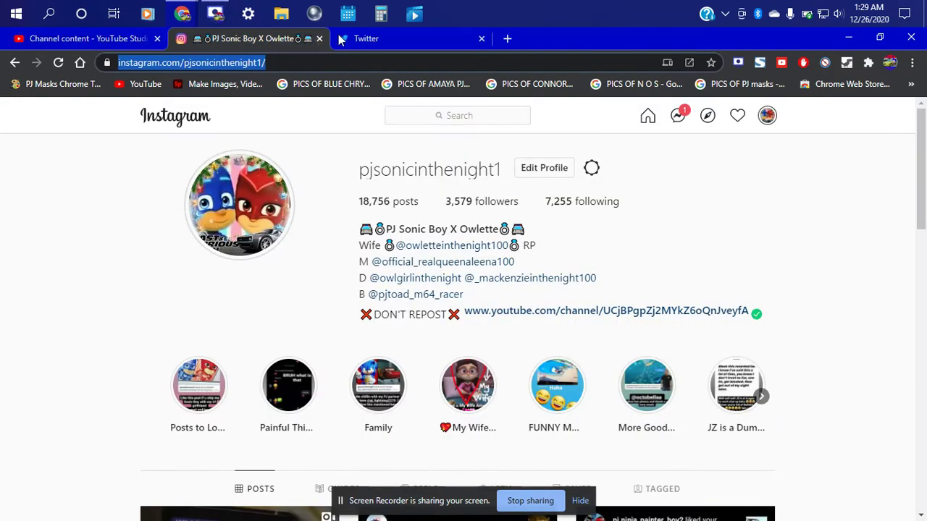
pyautogui.click(126, 38)
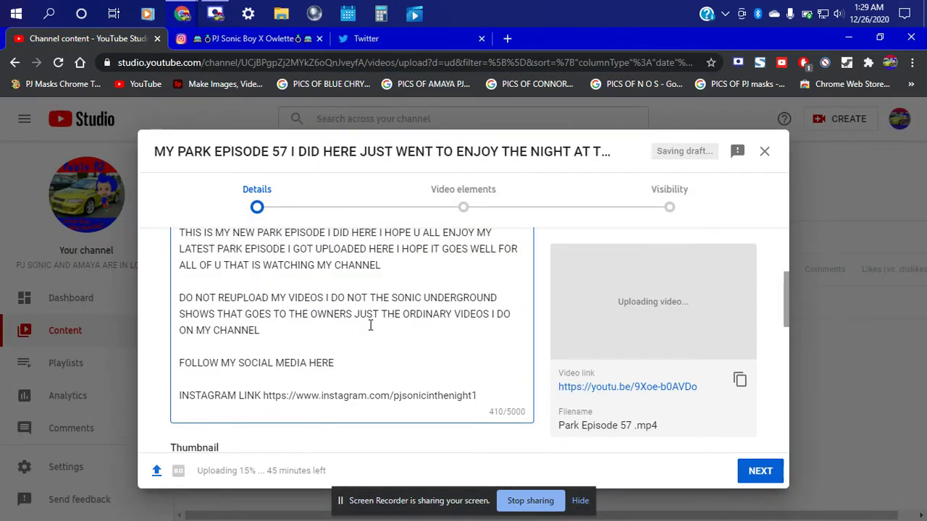
pyautogui.write('/')
pyautogui.press('Return')
pyautogui.press('Return')
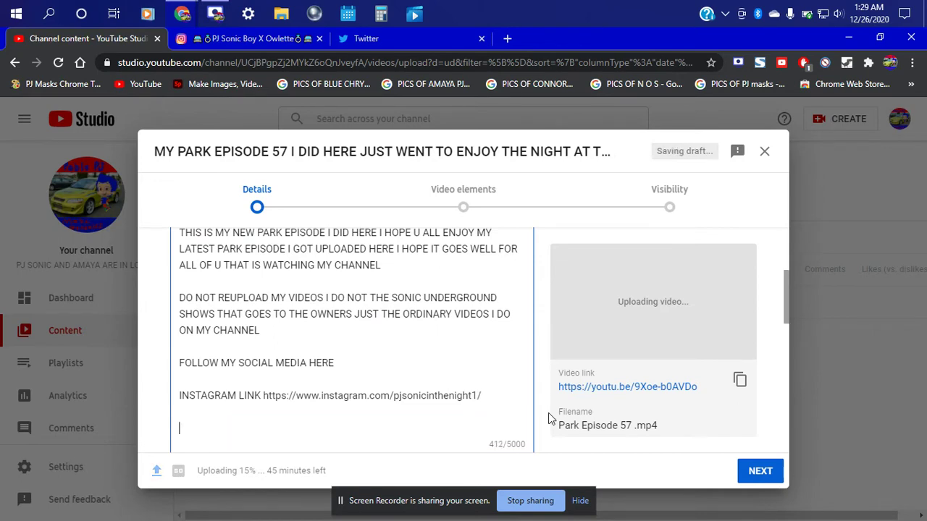
pyautogui.click(252, 36)
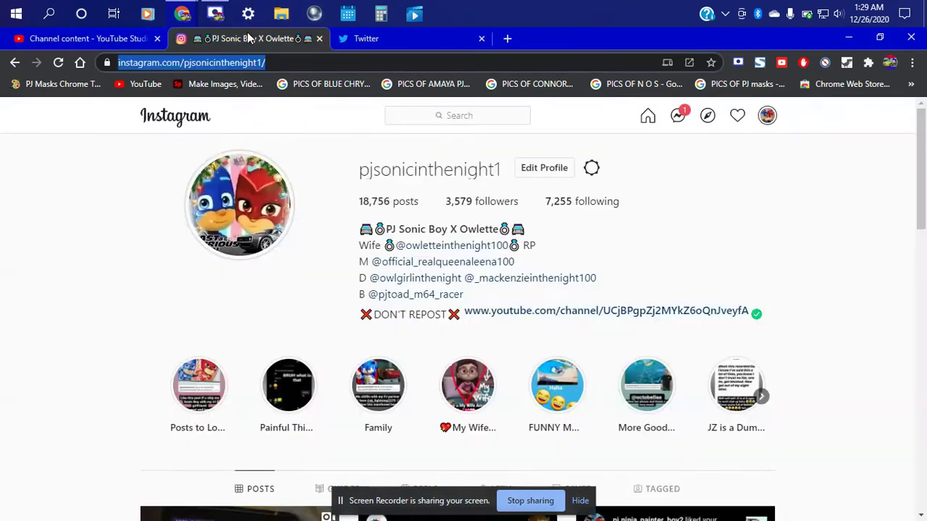
pyautogui.click(169, 63)
# Step: Copy the web address of your own Twitter profile page
pyautogui.click(376, 38)
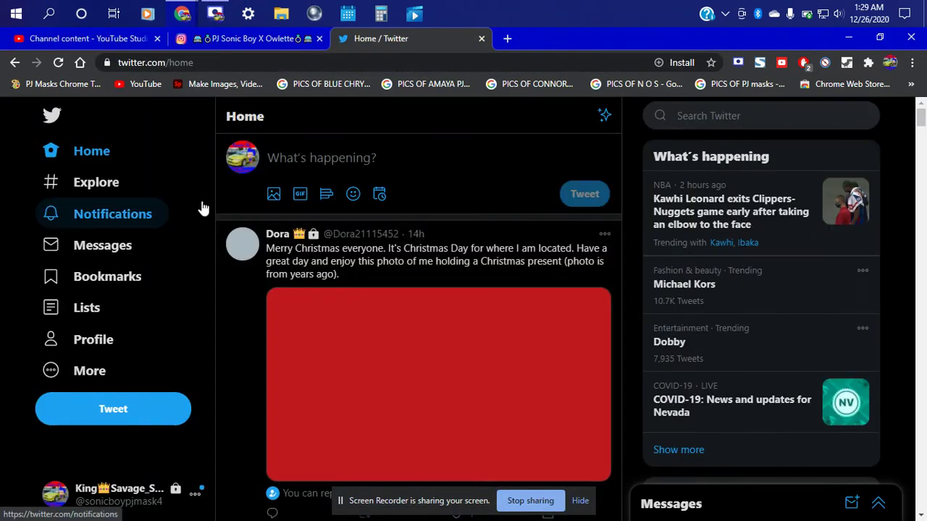
pyautogui.click(87, 346)
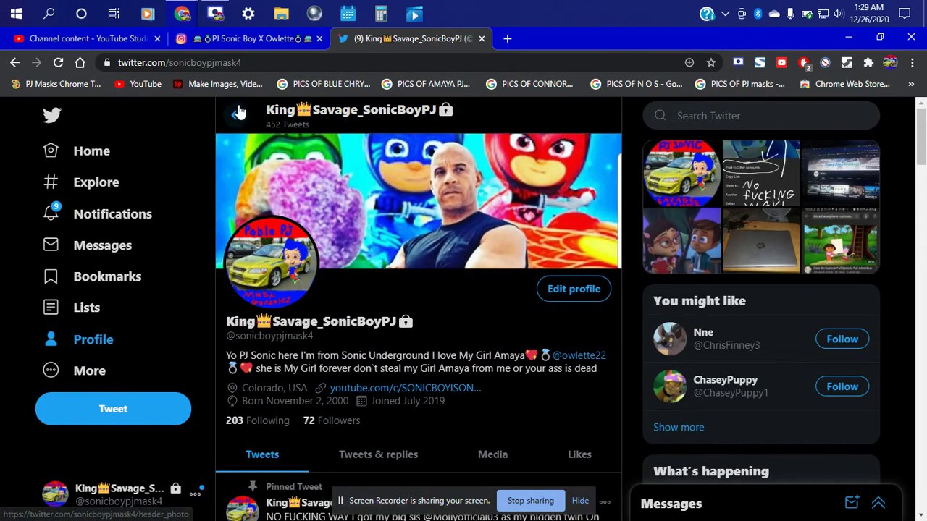
pyautogui.click(252, 62)
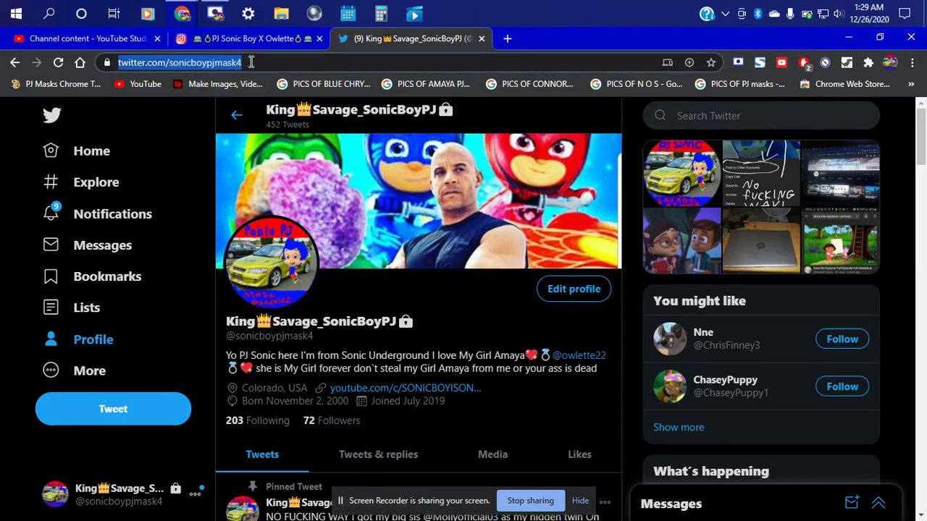
pyautogui.rightClick(252, 63)
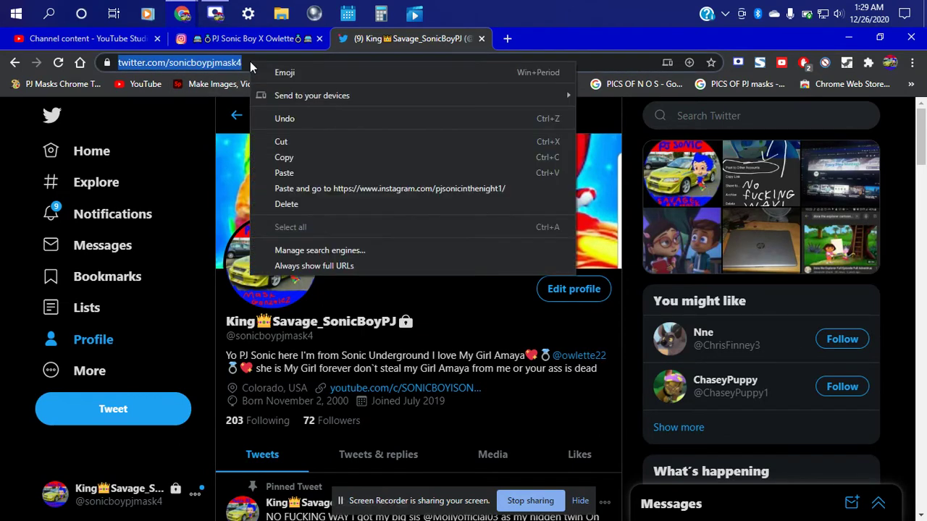
pyautogui.click(292, 158)
# Step: Add a TWITTER LINK line with the pasted Twitter profile address to the description
pyautogui.click(213, 42)
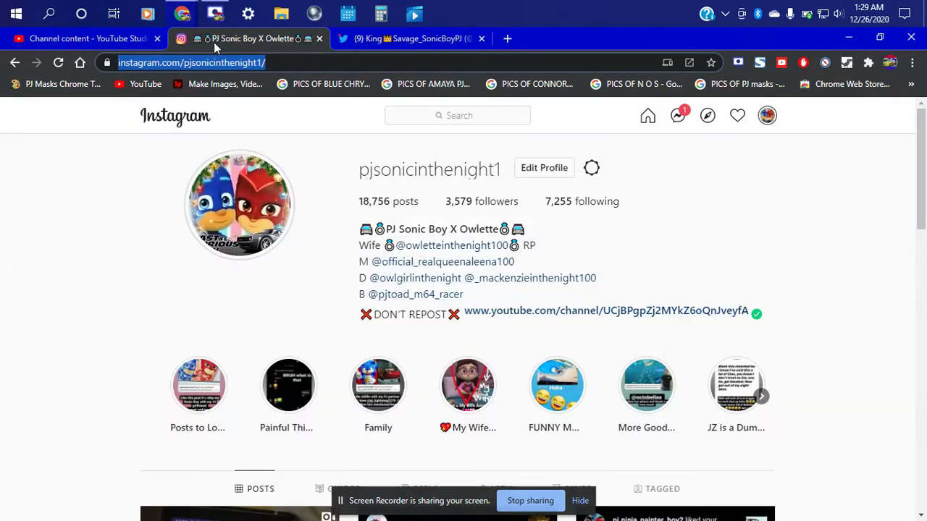
pyautogui.click(88, 40)
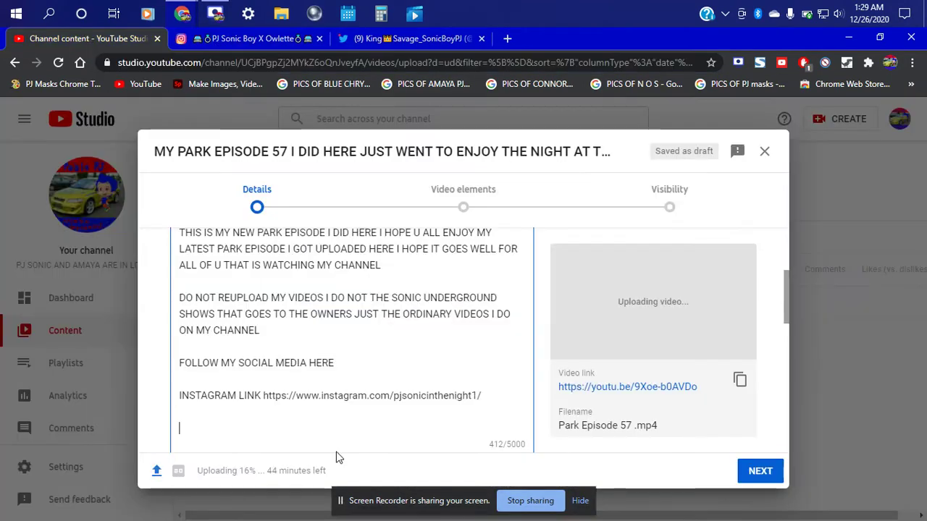
pyautogui.write('TWITTER LINK')
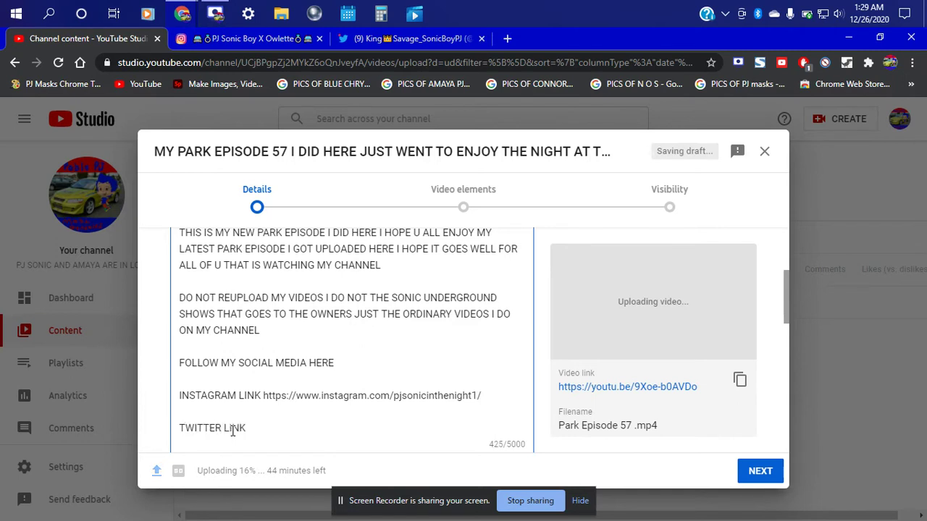
pyautogui.scroll(-1, 231, 430)
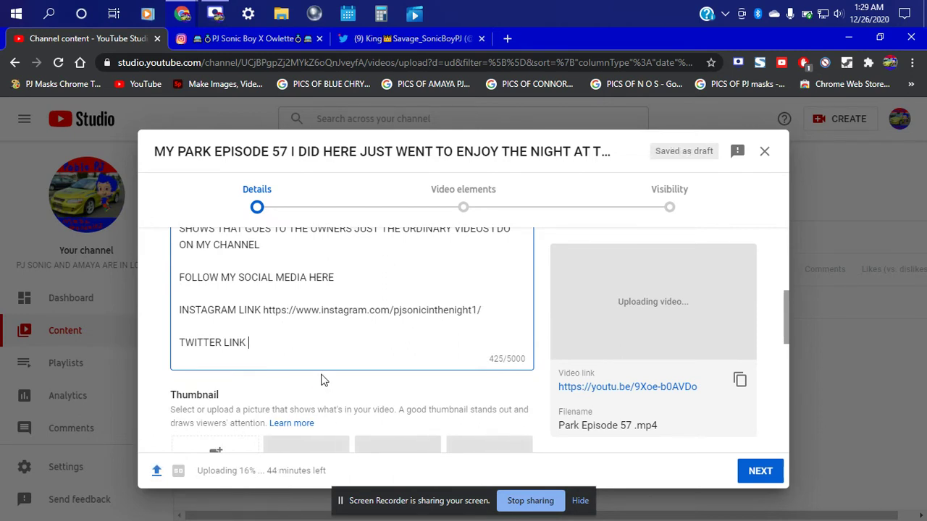
pyautogui.rightClick(260, 342)
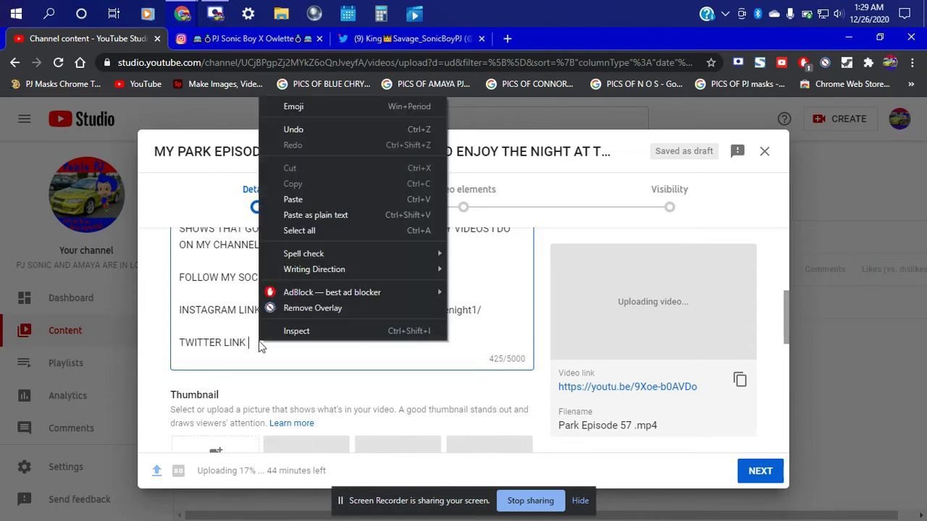
pyautogui.click(322, 199)
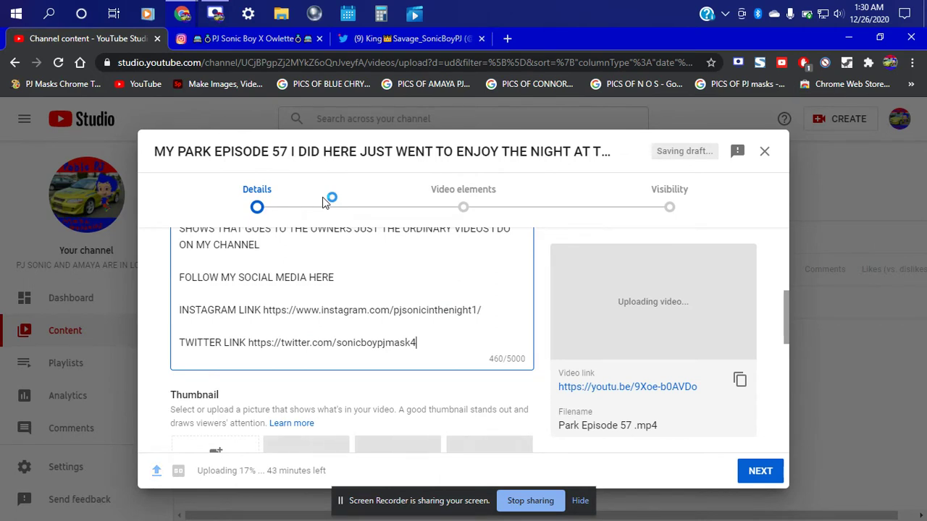
pyautogui.press('Return')
pyautogui.press('Return')
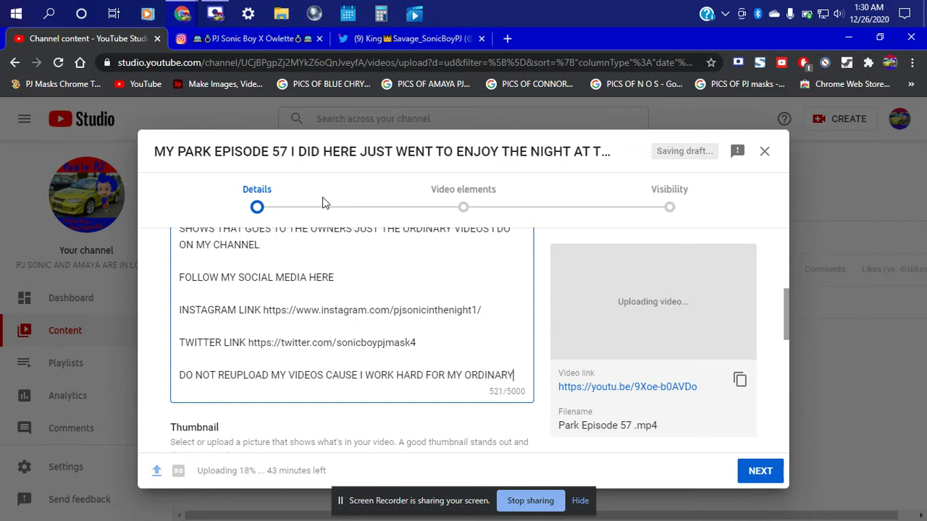
# Step: Finish typing the closing warning line, ending with 'I DO ON MY CHANNEL'
pyautogui.write('IDEOS I DO ON MY CHN')
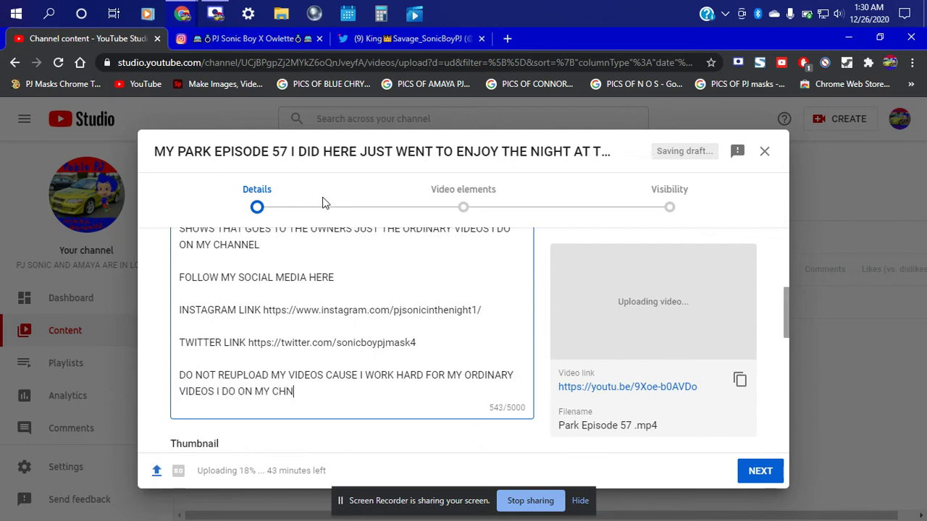
pyautogui.press('BackSpace')
pyautogui.write('ANNEL')
# Step: Review the Details page and check the laptop's battery level
pyautogui.scroll(-5, 321, 275)
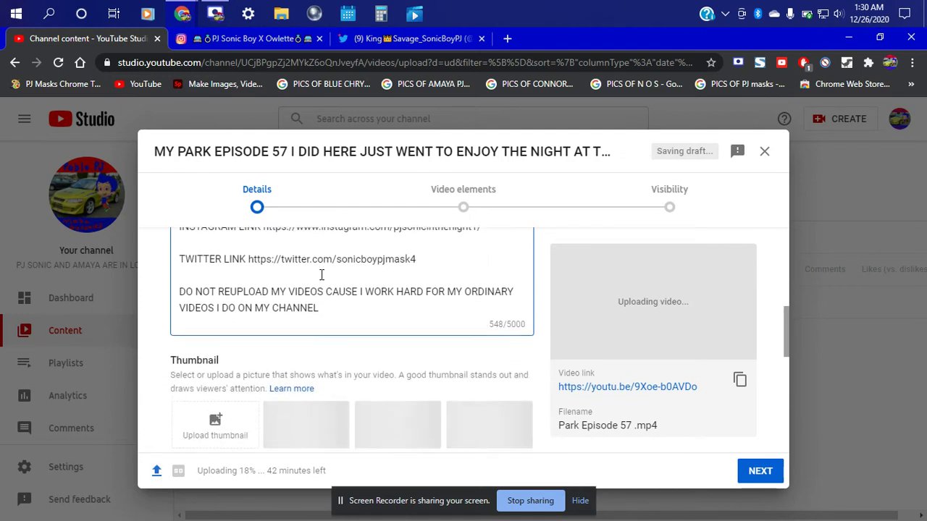
pyautogui.scroll(-2, 321, 280)
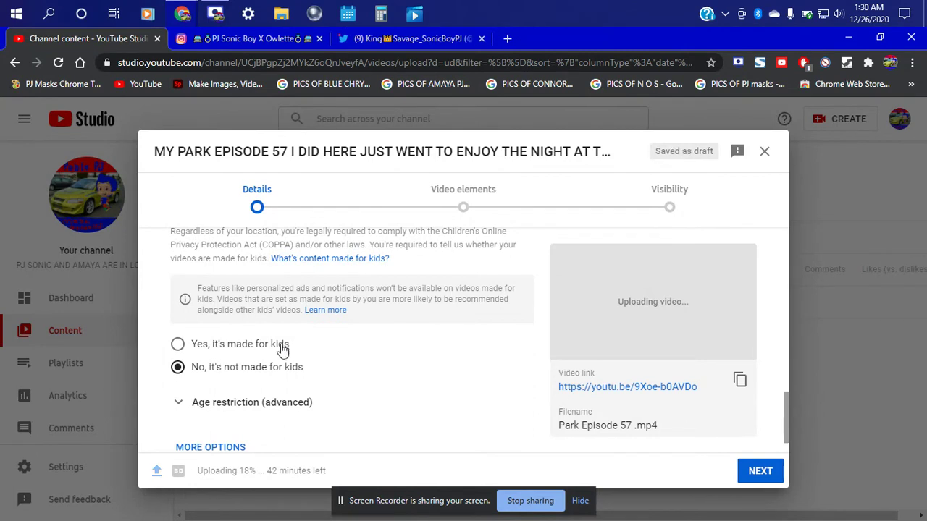
pyautogui.scroll(1, 362, 315)
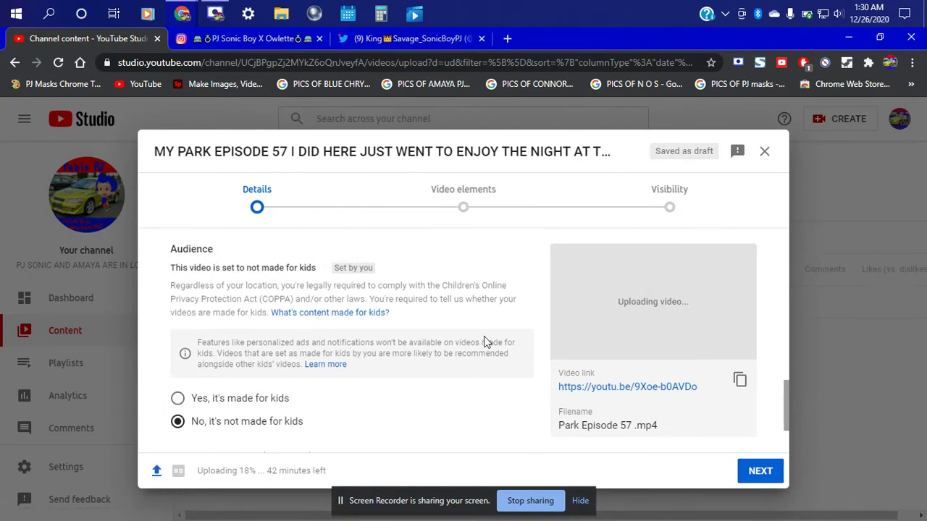
pyautogui.scroll(-2, 484, 336)
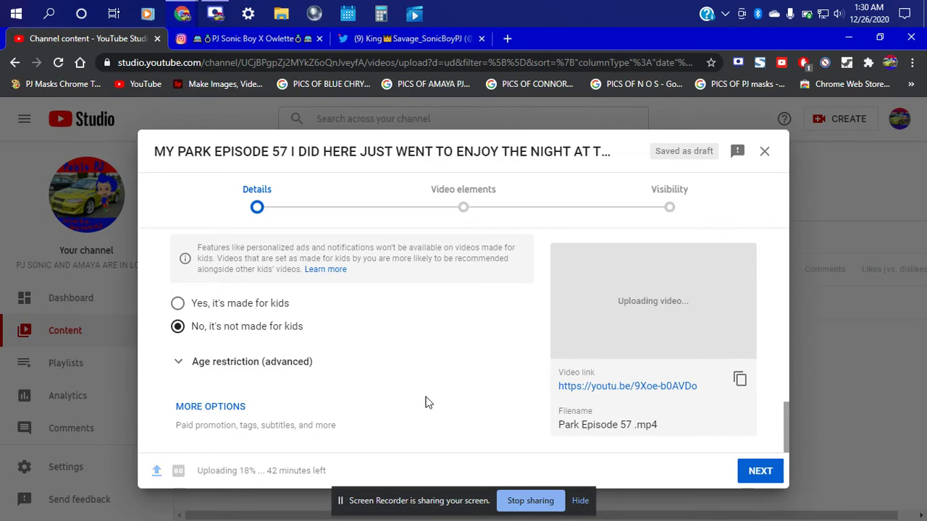
pyautogui.scroll(2, 254, 459)
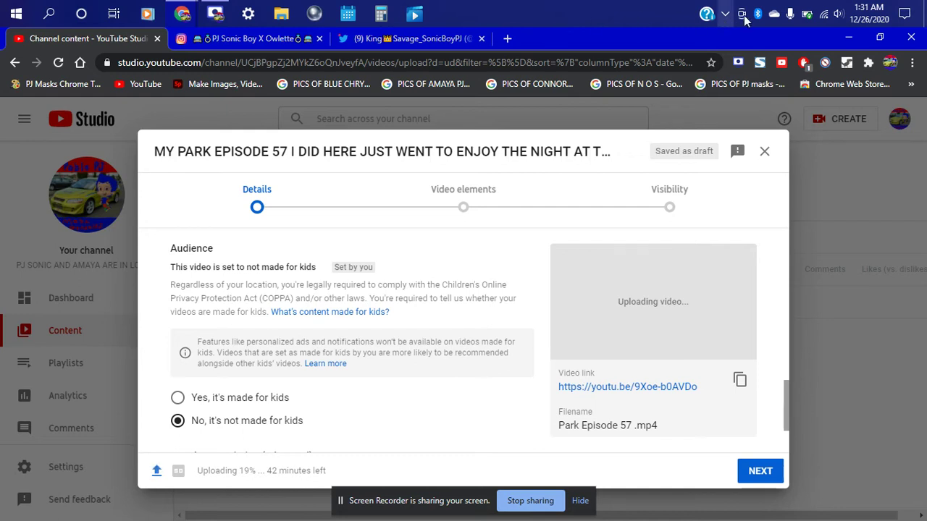
pyautogui.click(806, 16)
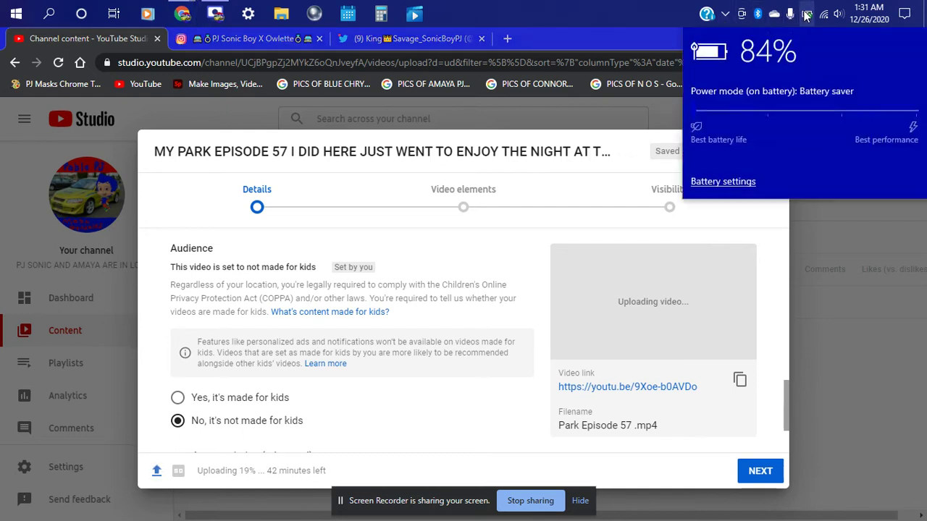
pyautogui.click(616, 32)
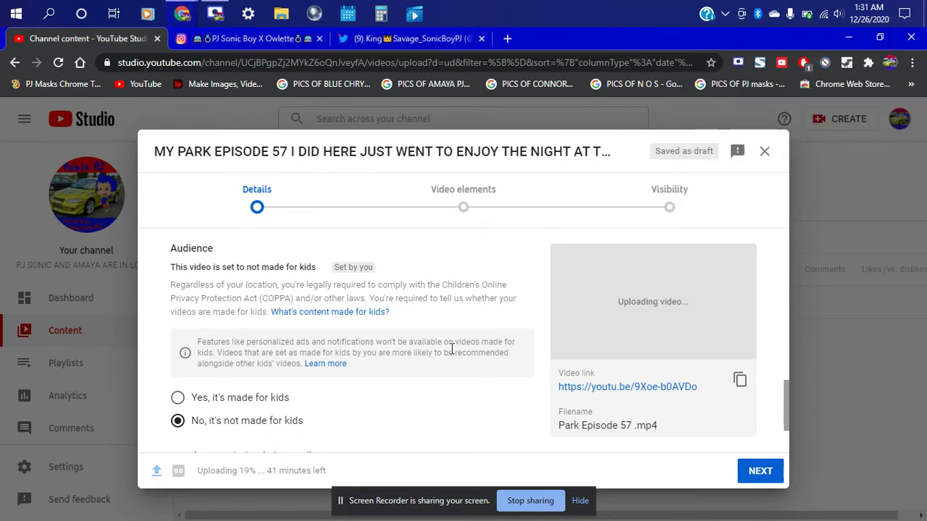
# Step: Advance past Details and Video elements to the Visibility step
pyautogui.scroll(-1, 348, 330)
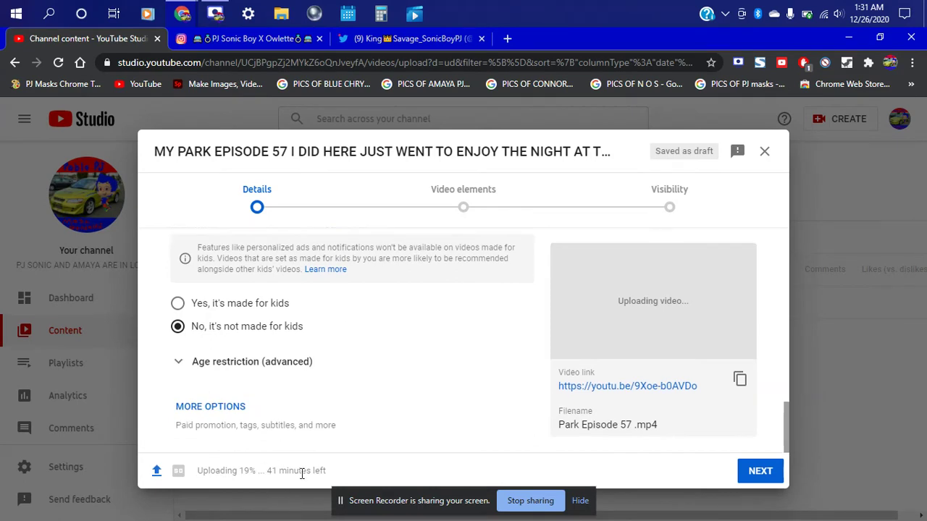
pyautogui.click(760, 473)
pyautogui.click(759, 472)
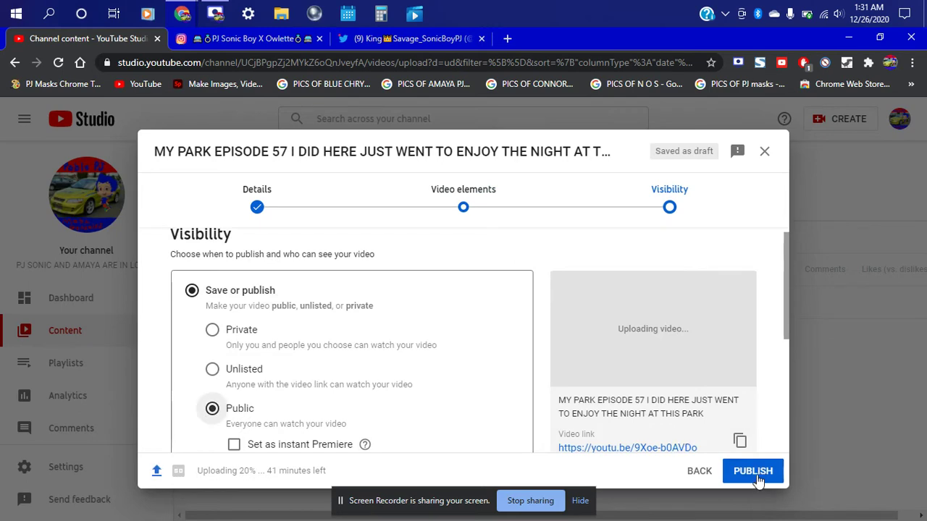
# Step: Publish Park Episode 57 as Public and dismiss the upload progress notice
pyautogui.click(754, 471)
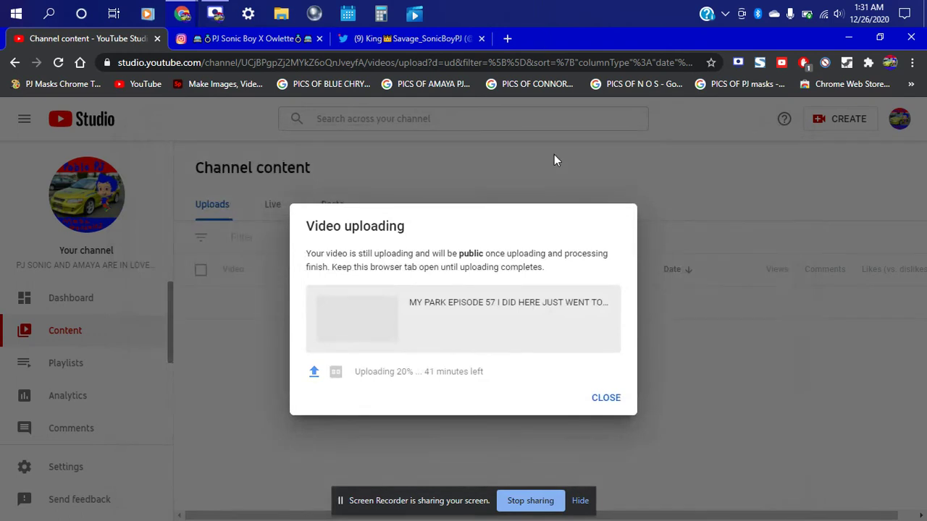
pyautogui.click(607, 399)
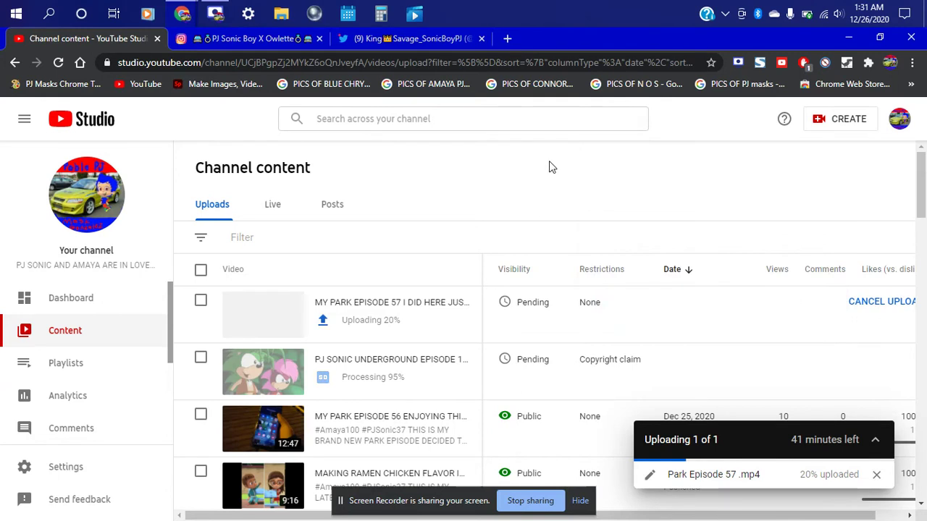
# Step: Close the Twitter and Instagram tabs, then minimize and restore Chrome
pyautogui.moveTo(356, 360)
pyautogui.click(481, 38)
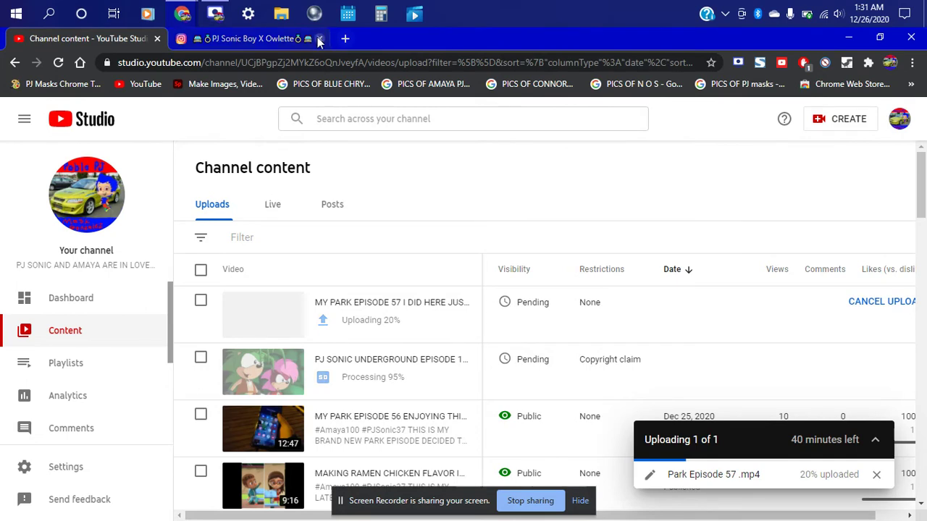
pyautogui.click(319, 38)
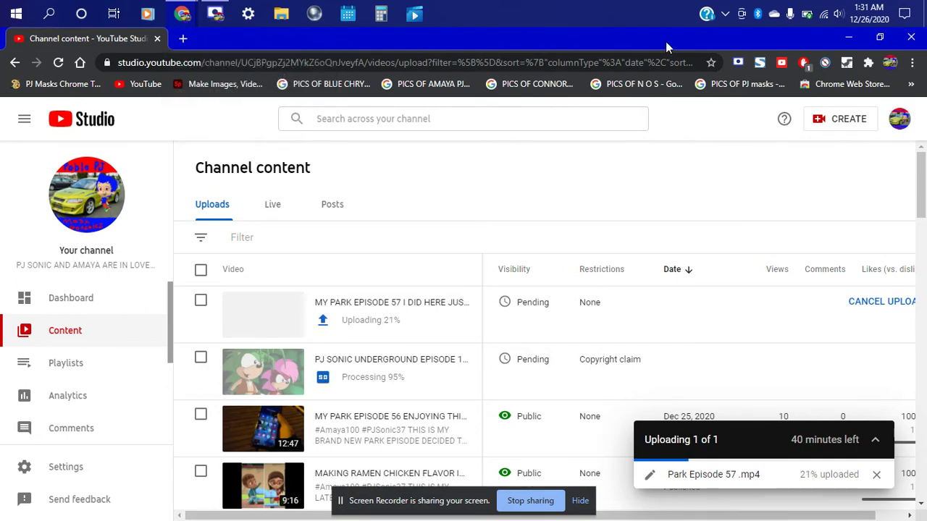
pyautogui.click(847, 38)
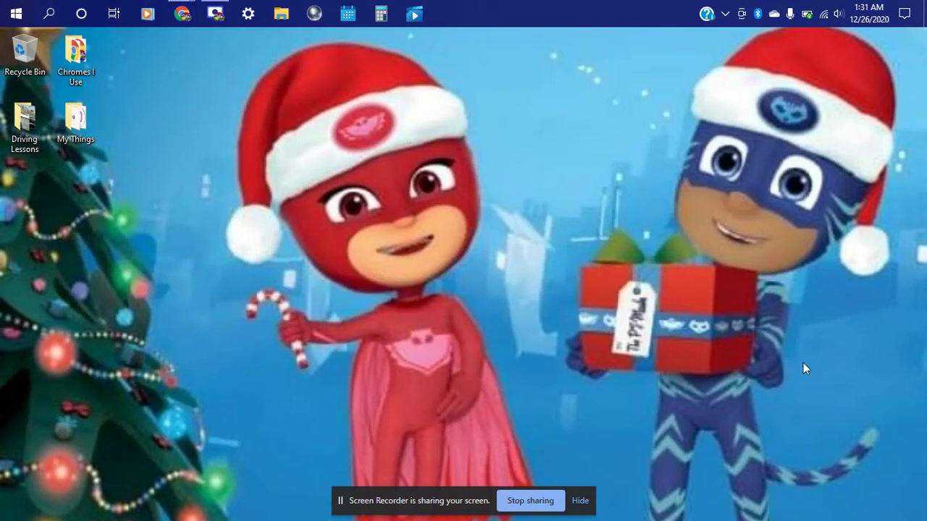
pyautogui.moveTo(185, 16)
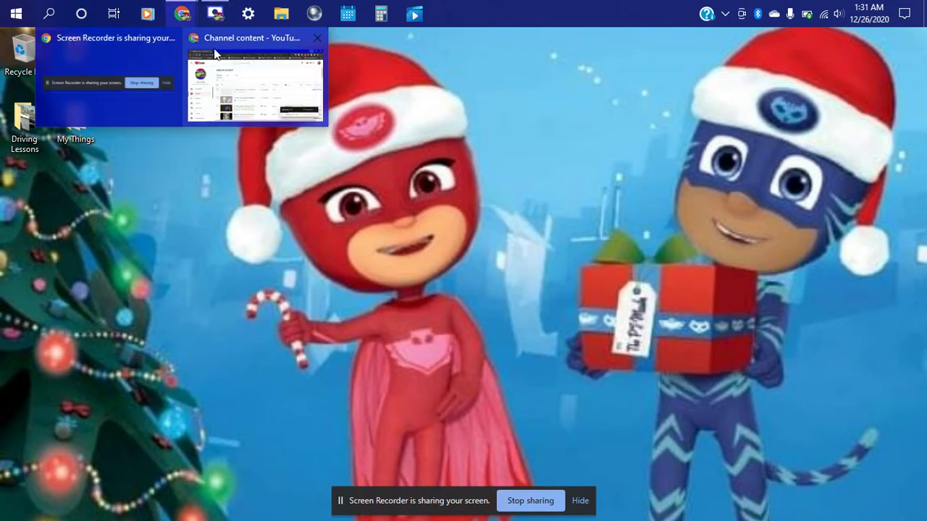
pyautogui.click(256, 69)
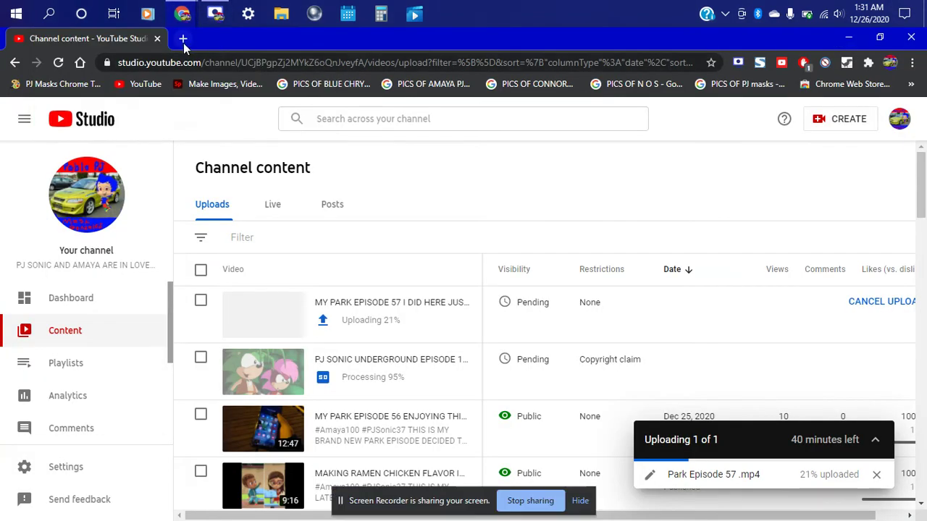
# Step: Open YouTube in a new tab and switch to a second signed-in account
pyautogui.click(183, 39)
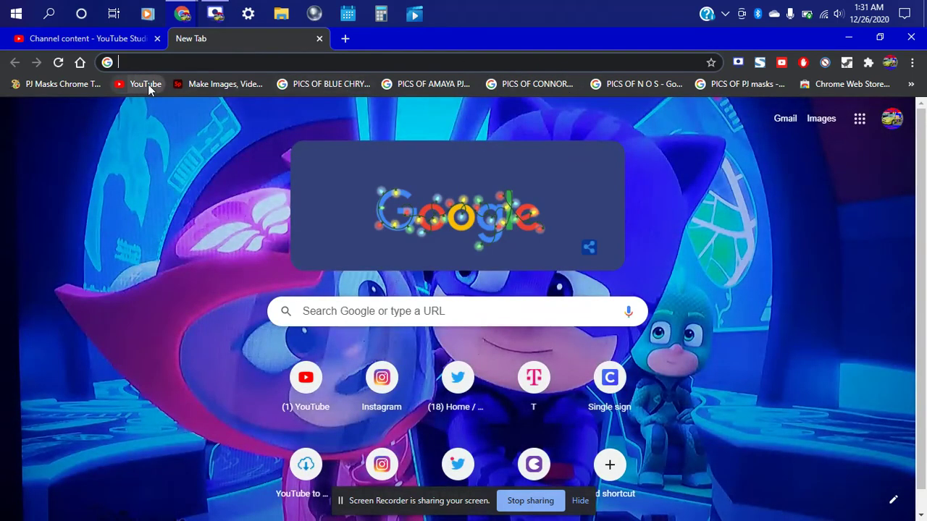
pyautogui.click(147, 85)
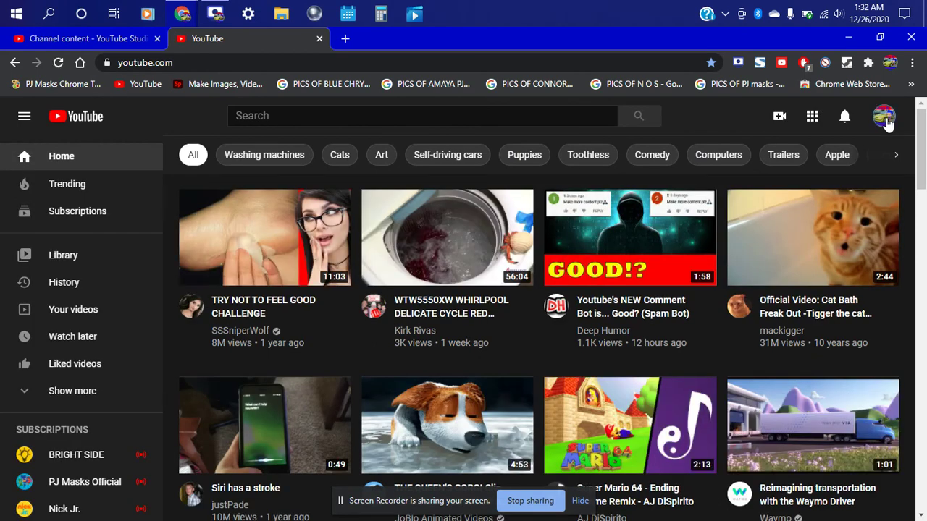
pyautogui.click(885, 121)
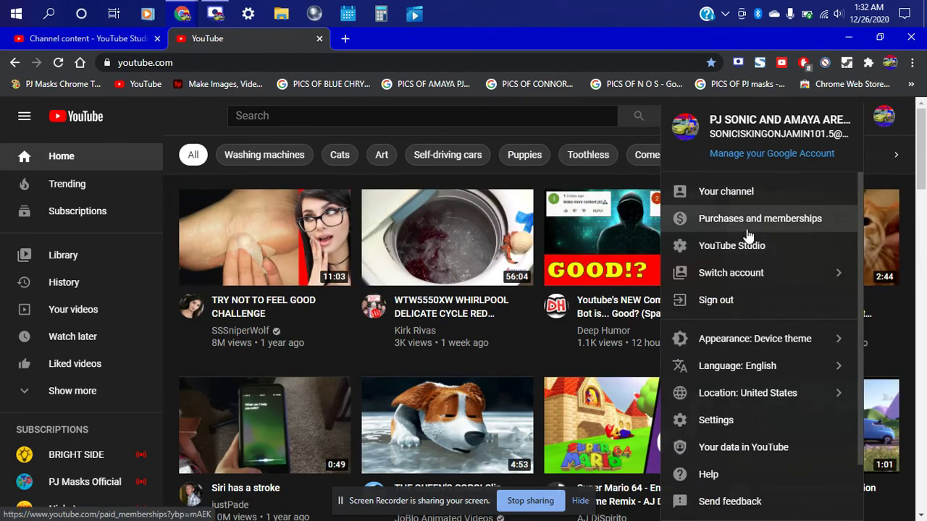
pyautogui.click(753, 268)
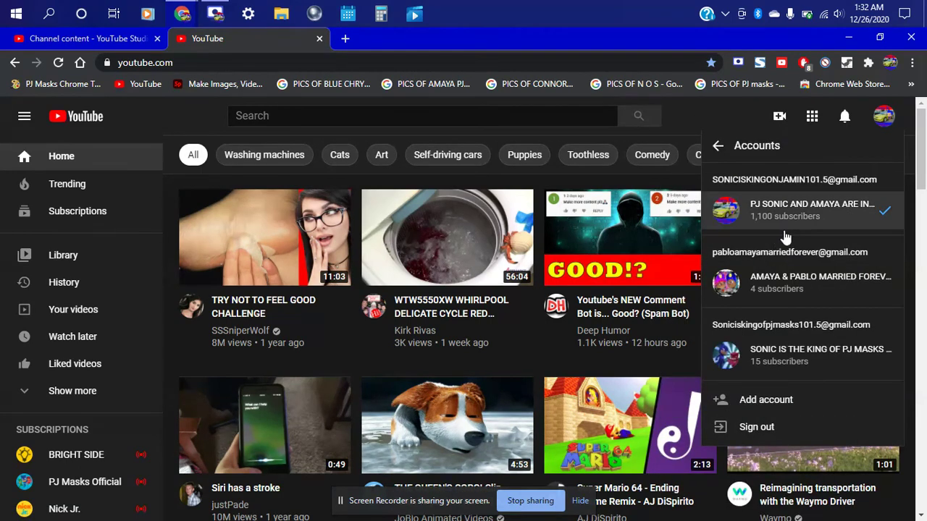
pyautogui.click(803, 290)
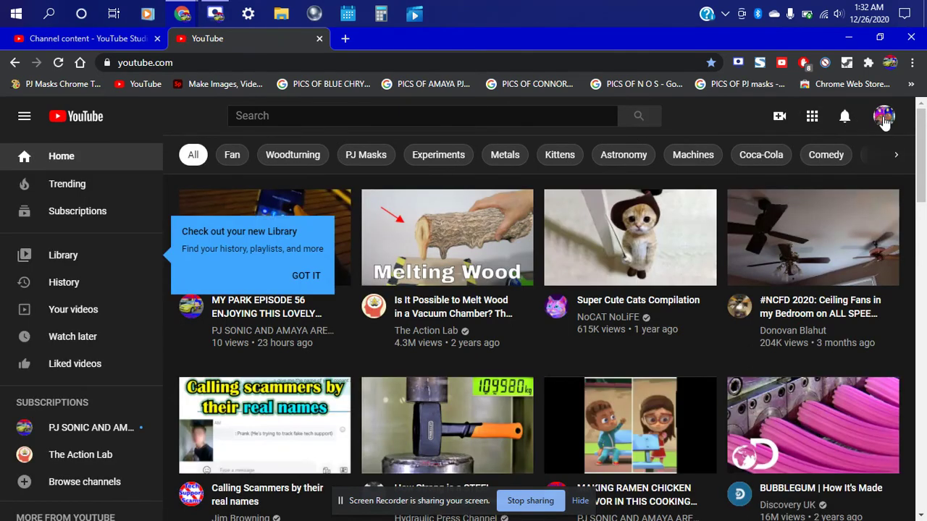
# Step: Switch again, this time to a different signed-in account
pyautogui.click(845, 117)
pyautogui.click(884, 116)
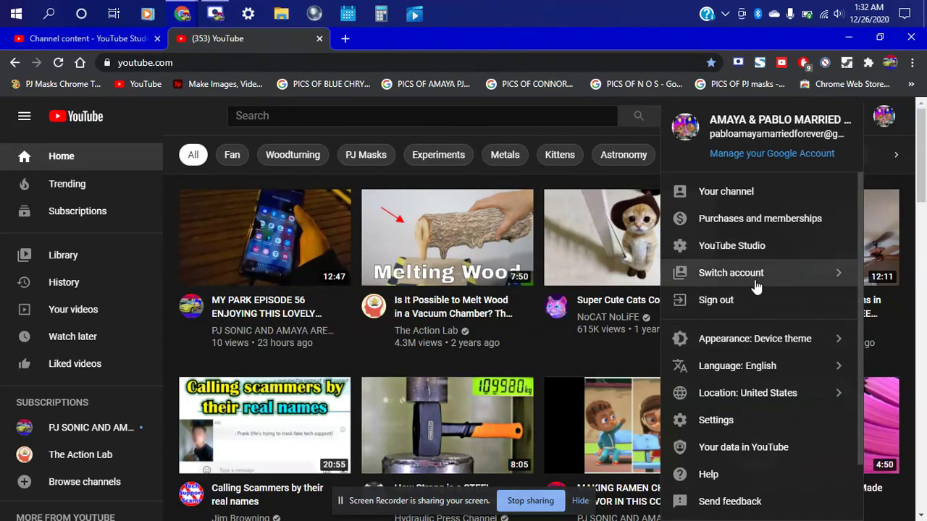
pyautogui.click(761, 271)
pyautogui.click(777, 355)
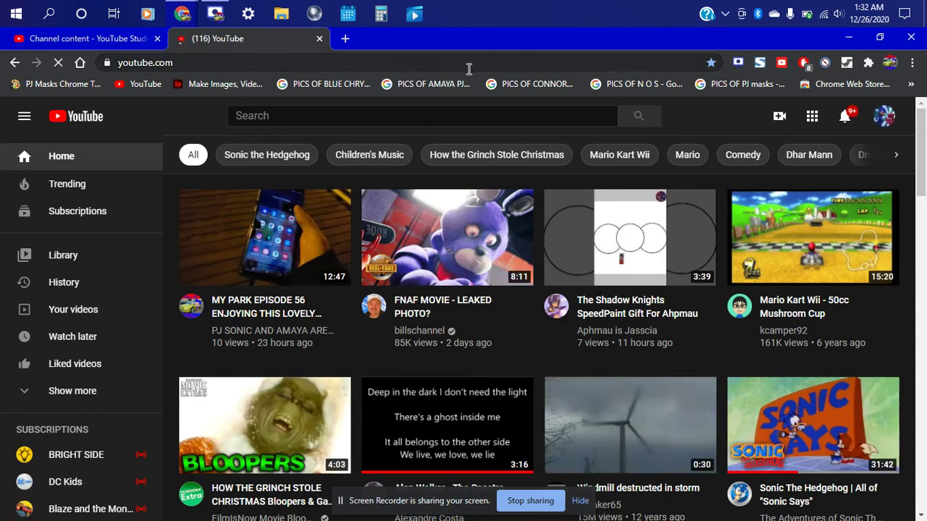
# Step: Search for 'sonic pablo is on your jammin 101.5' and open the channel's page
pyautogui.click(430, 116)
pyautogui.write('SO')
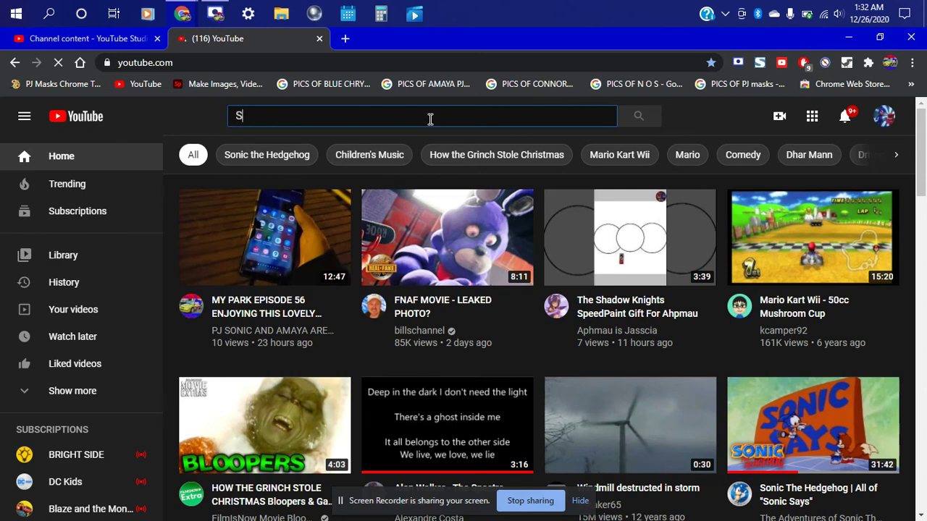
pyautogui.click(392, 145)
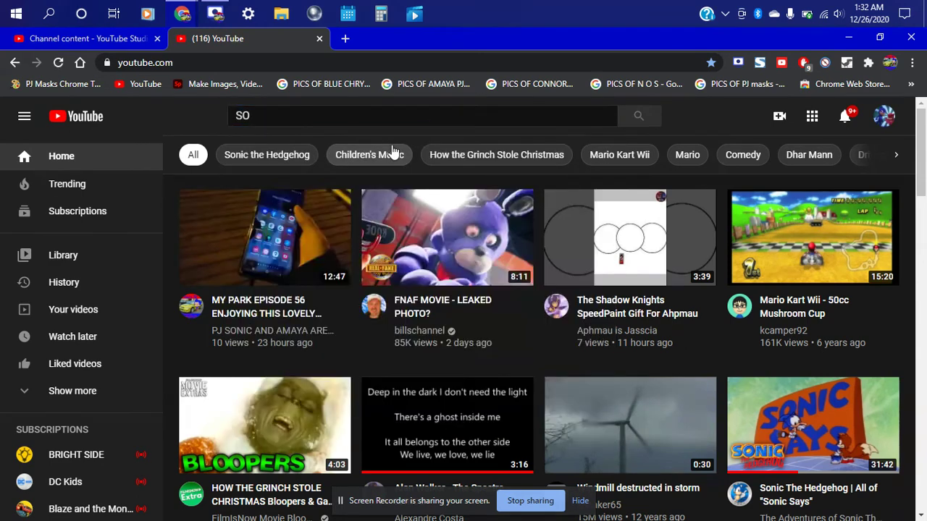
pyautogui.click(357, 118)
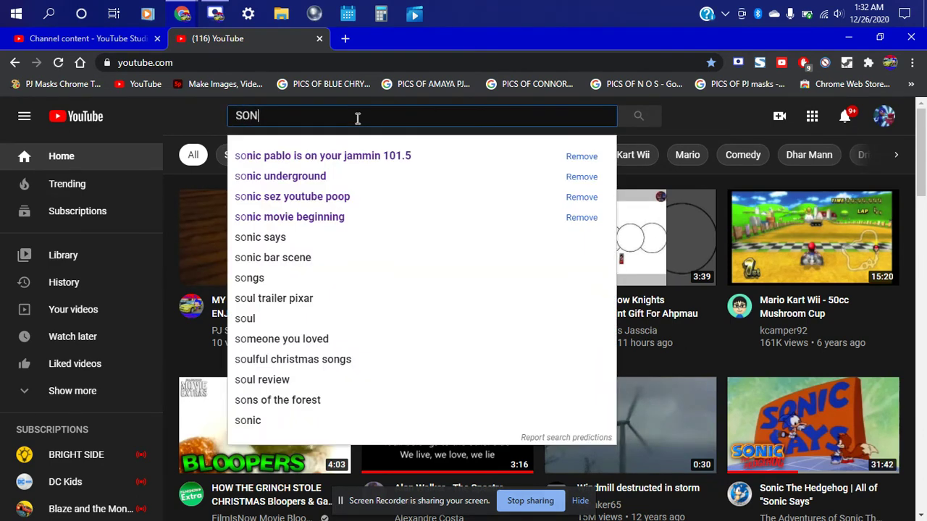
pyautogui.click(357, 153)
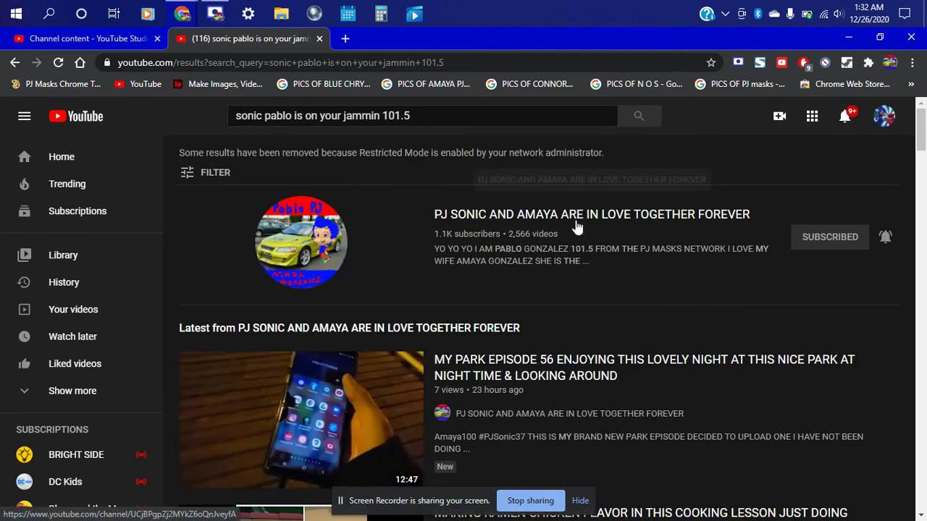
pyautogui.click(494, 216)
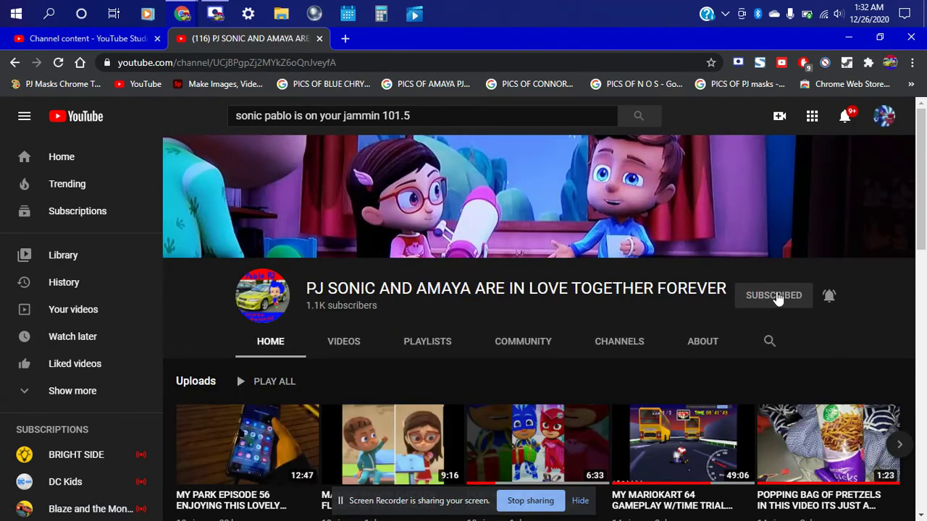
# Step: Unsubscribe, resubscribe to the channel, and set its notifications to All
pyautogui.click(779, 297)
pyautogui.click(604, 334)
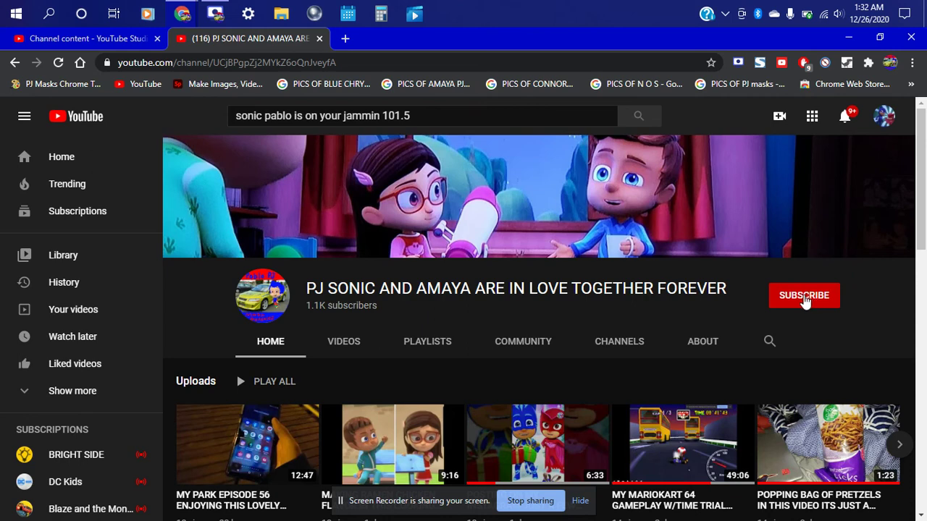
pyautogui.click(805, 302)
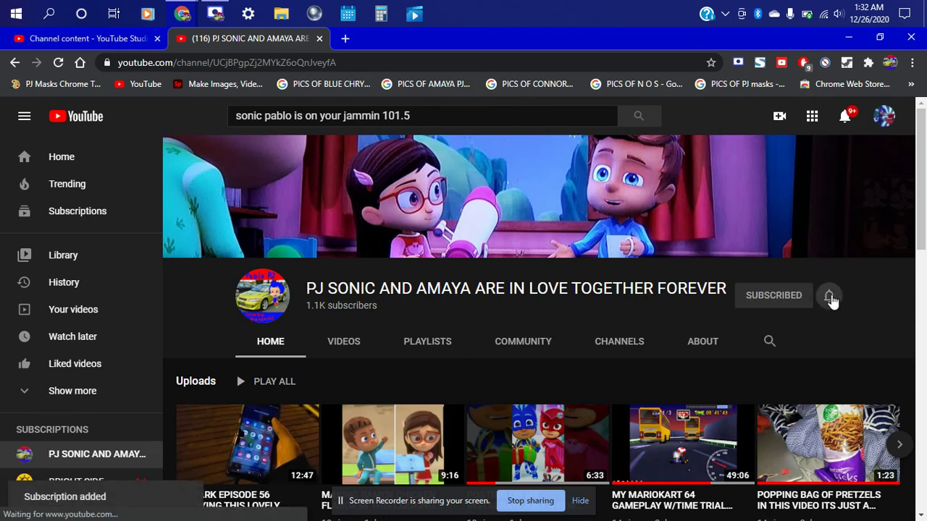
pyautogui.click(829, 296)
pyautogui.click(769, 327)
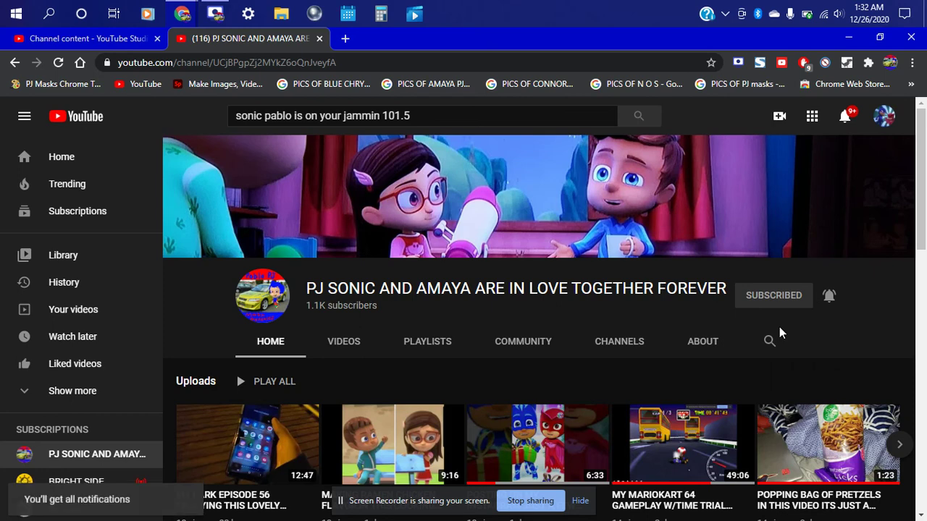